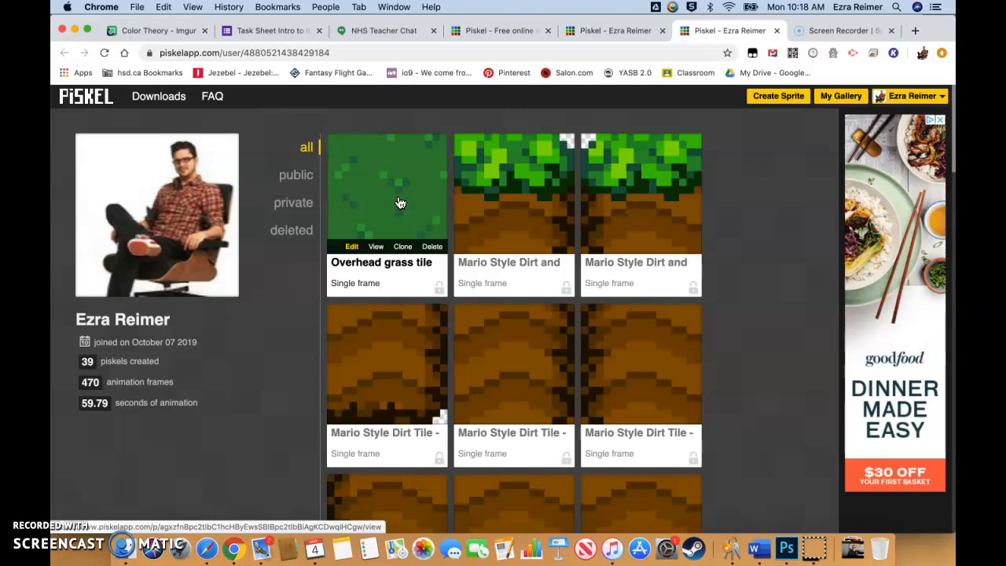
- Clone the Overhead grass tile sprite and reload the gallery page to show the copy
left_click(393, 215)
left_click(387, 218)
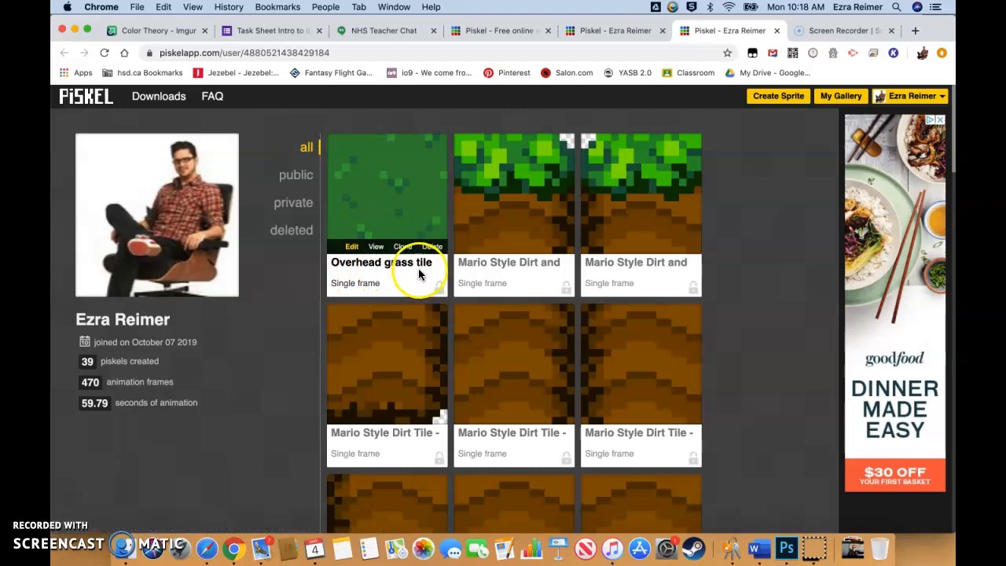
left_click(403, 248)
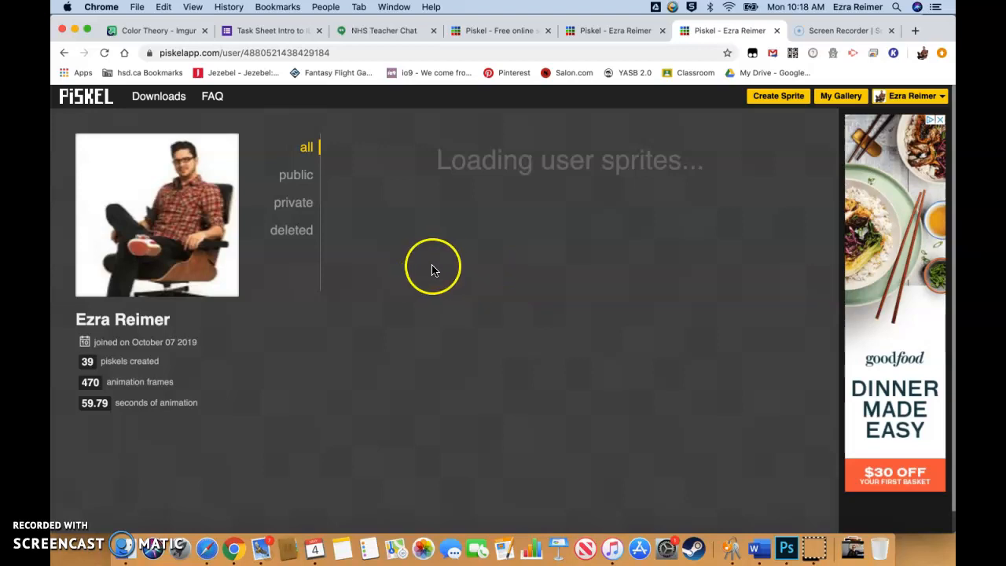
scroll(519, 244, "down", 1)
scroll(519, 243, "up", 1)
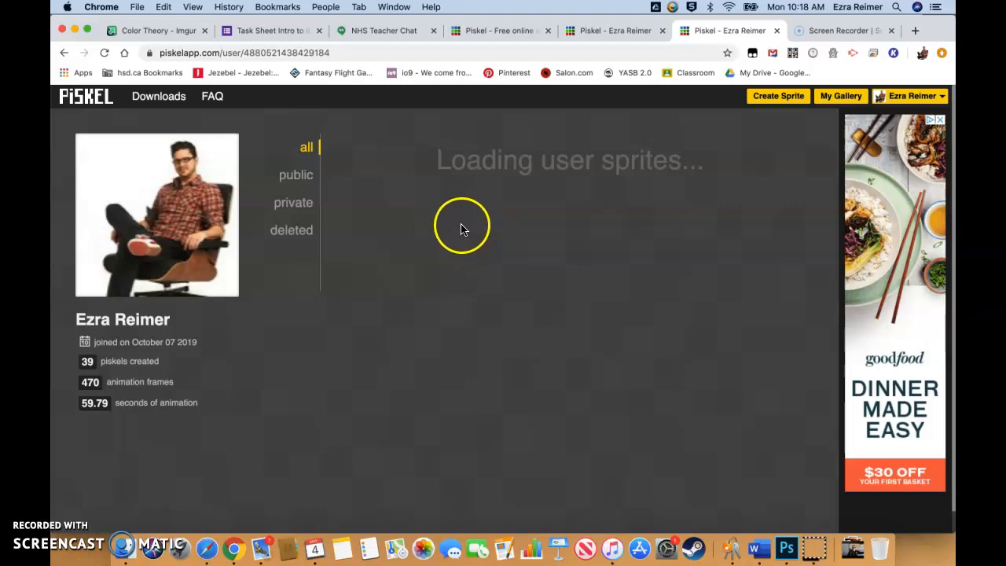
left_click(508, 53)
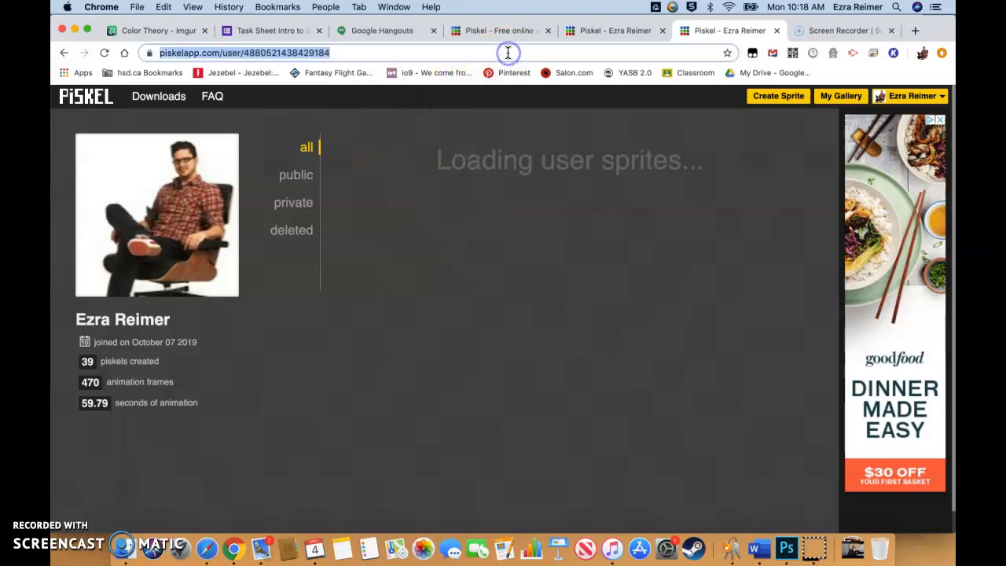
key("Return")
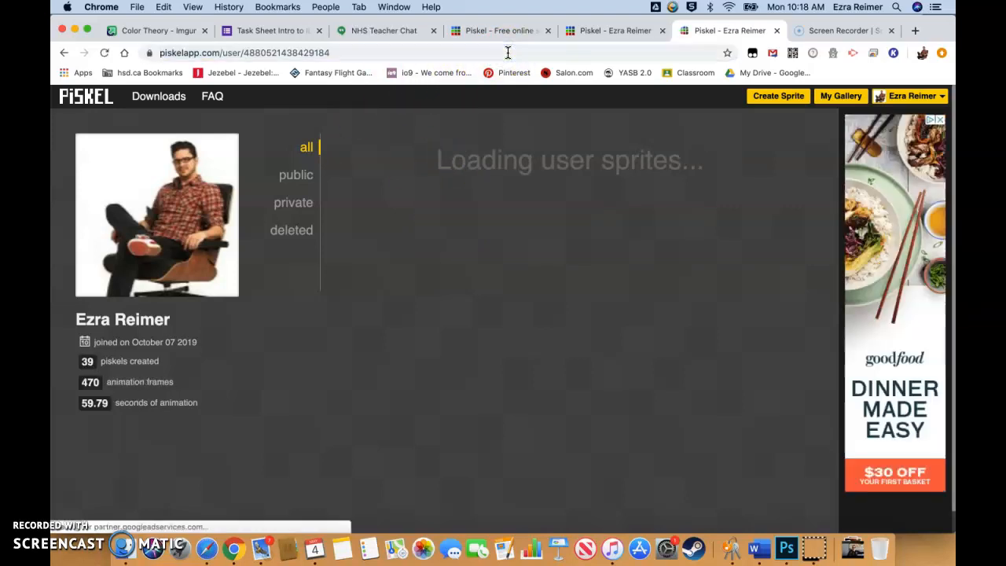
mouse_move(420, 250)
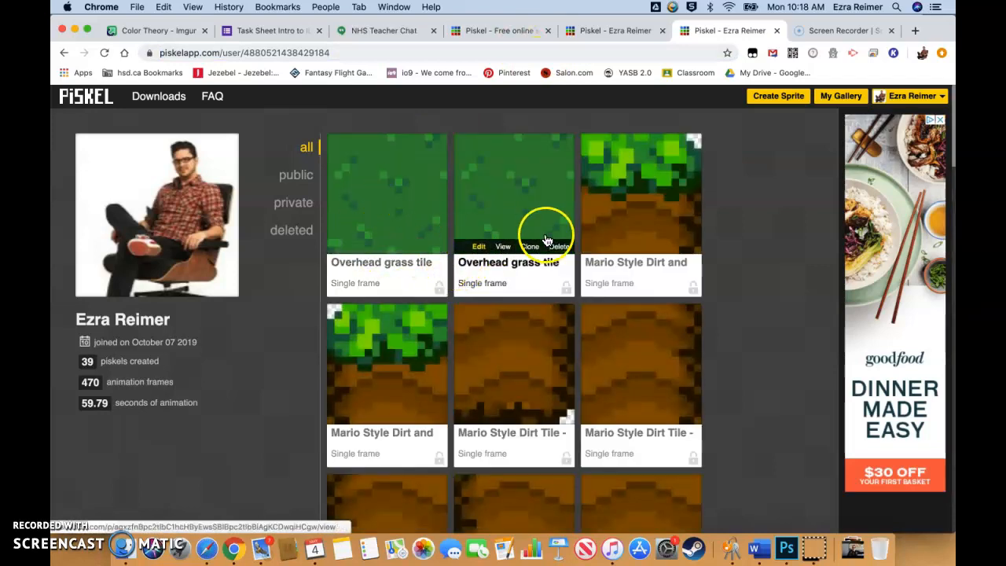
- Open the cloned grass tile for editing and set its title to "Overhead grass tile edge" and its description to "center"
left_click(352, 247)
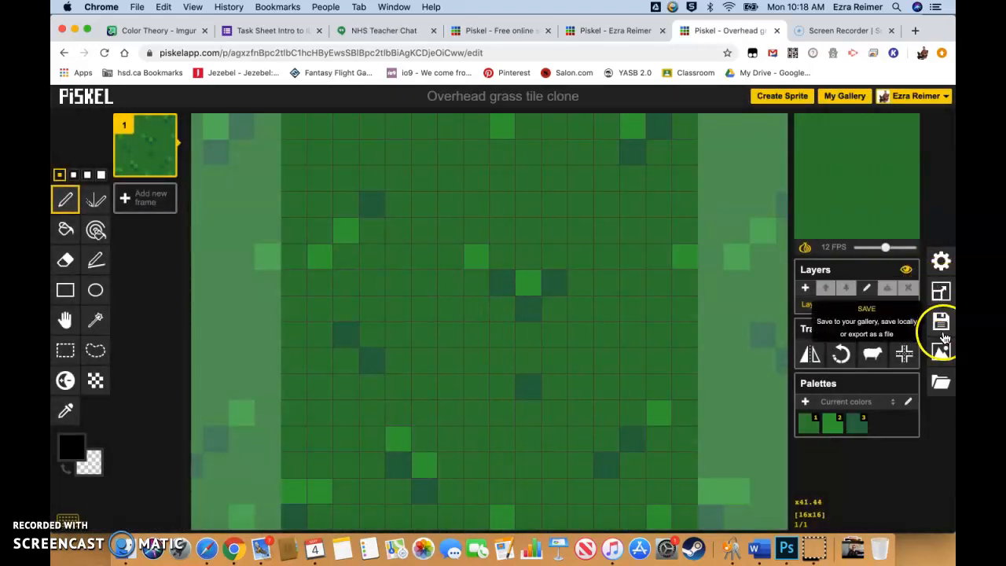
left_click(942, 322)
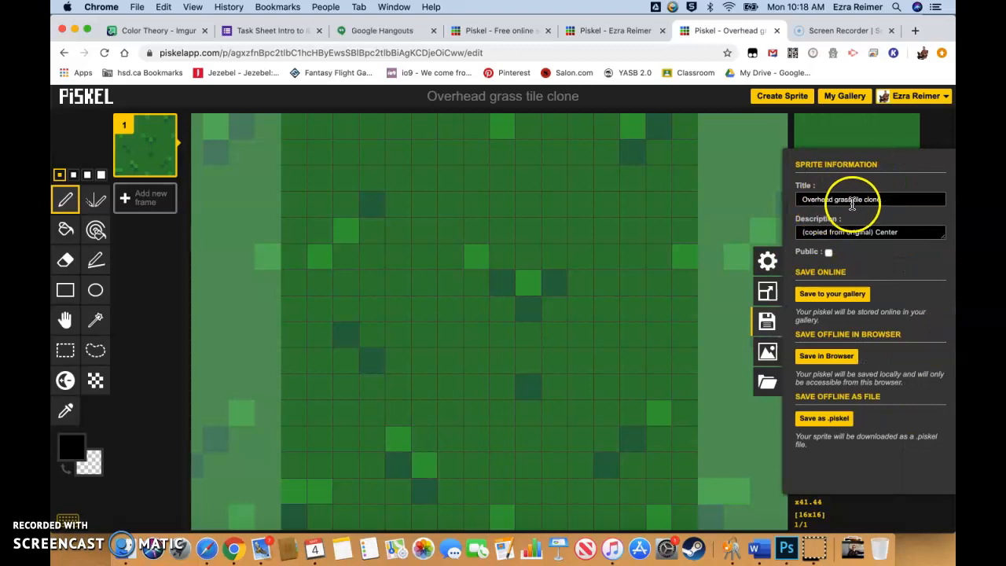
double_click(867, 199)
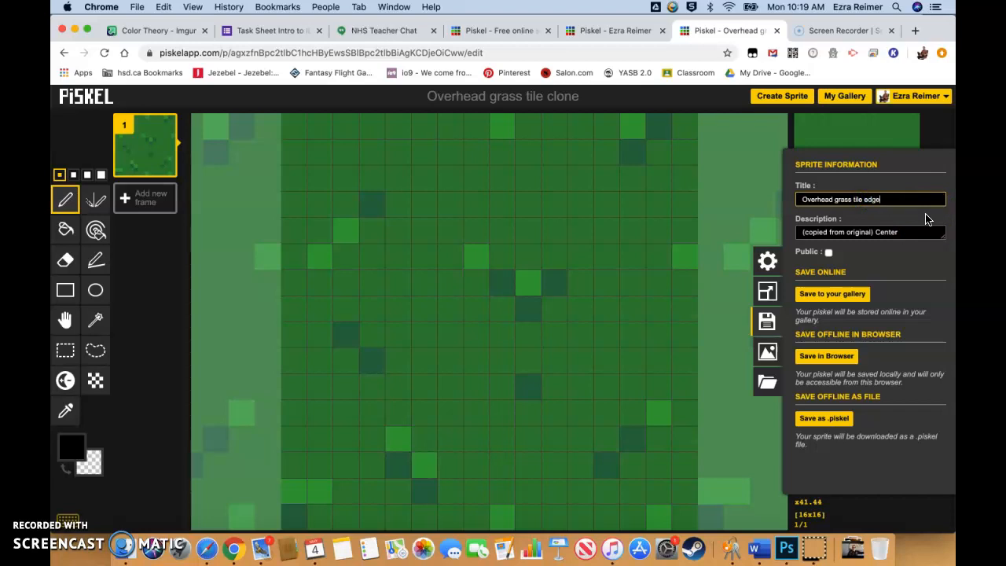
triple_click(893, 232)
type("c")
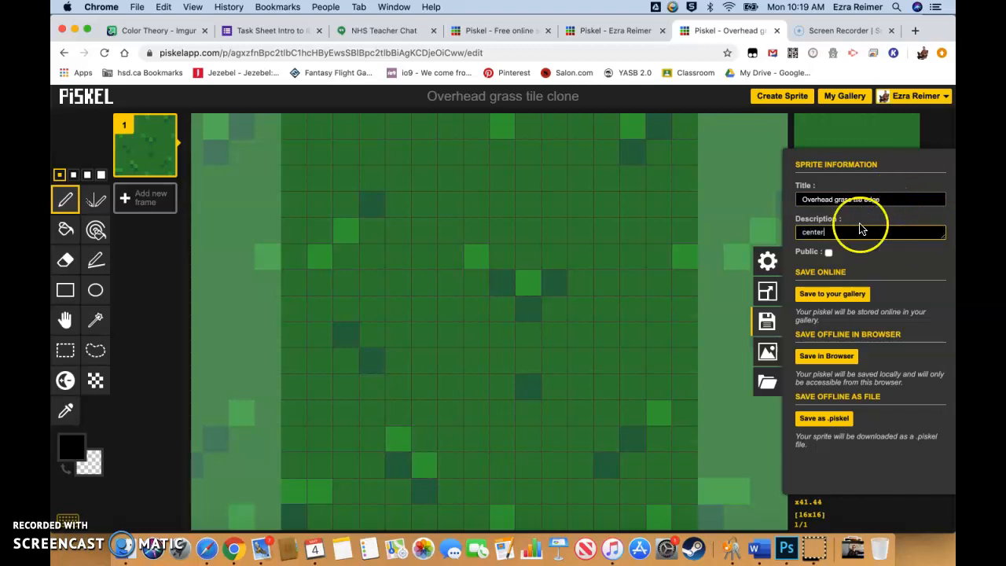
- Set the primary drawing colour to a dirt brown, #9c6010
scroll(547, 285, "down", 2)
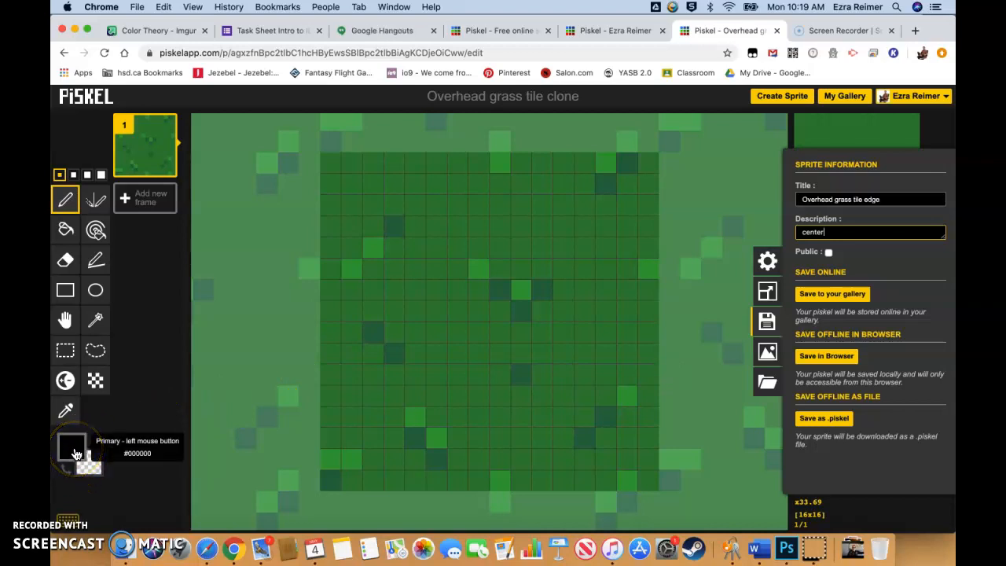
left_click(72, 448)
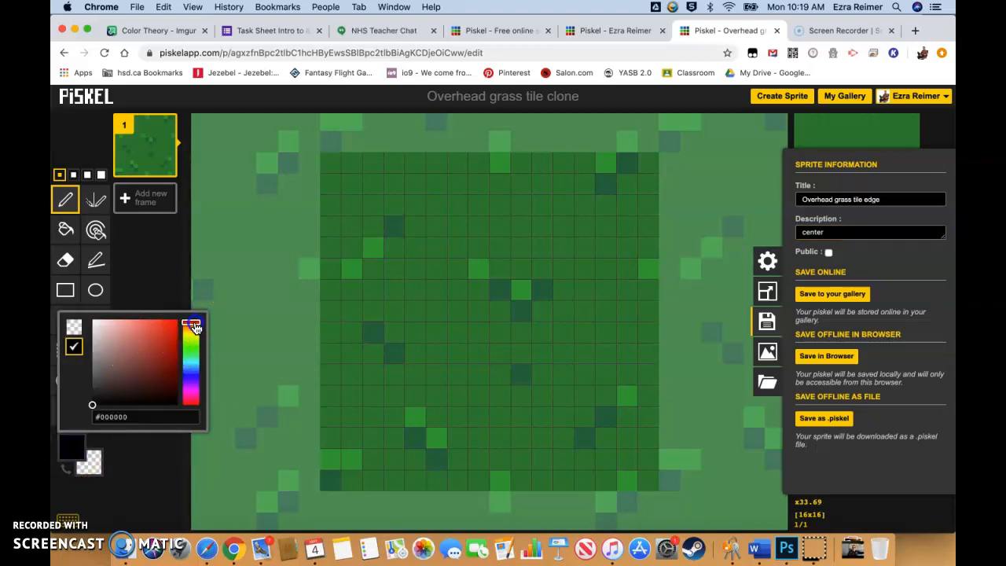
left_click_drag(195, 328, 196, 332)
left_click(154, 362)
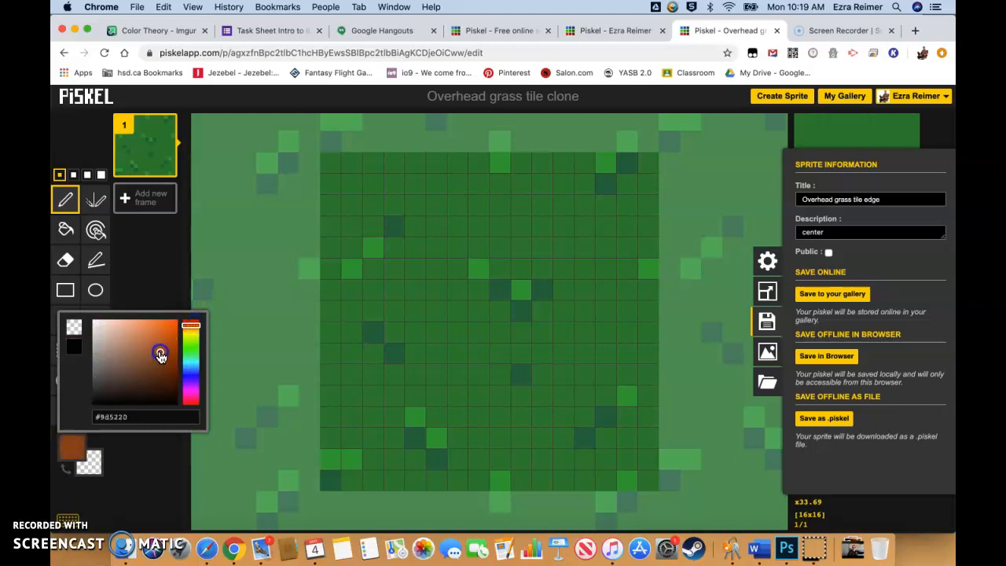
left_click(192, 331)
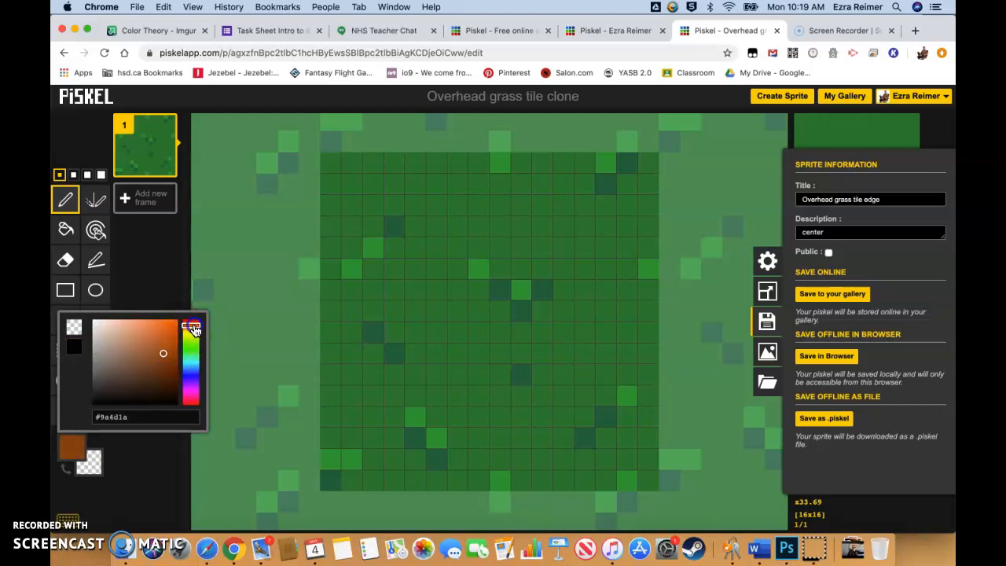
left_click_drag(195, 330, 195, 333)
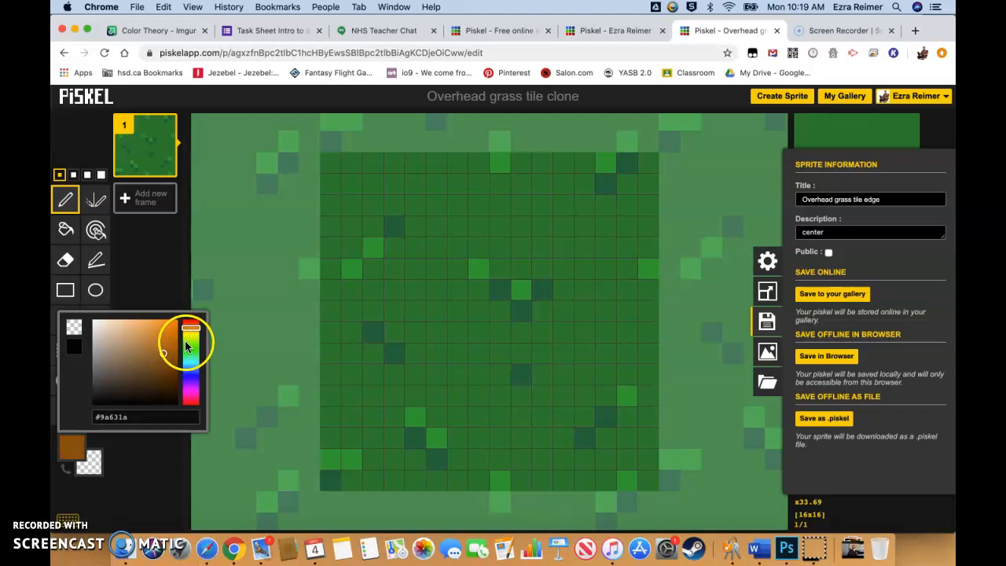
left_click_drag(163, 358, 168, 354)
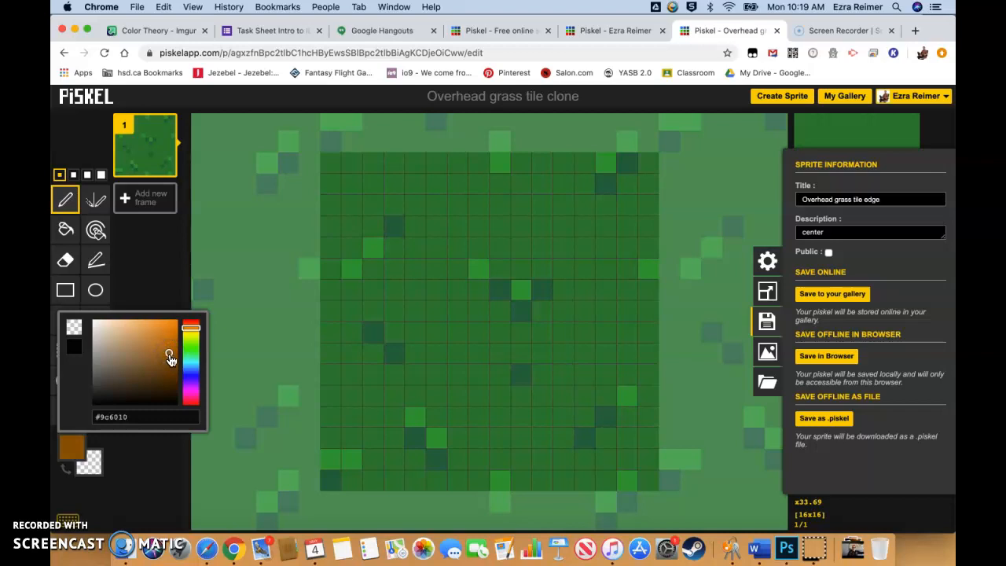
- Paint the lower six rows of the tile brown with the 2-pixel pen, leaving an uneven grass edge above the dirt
left_click(66, 202)
left_click(66, 203)
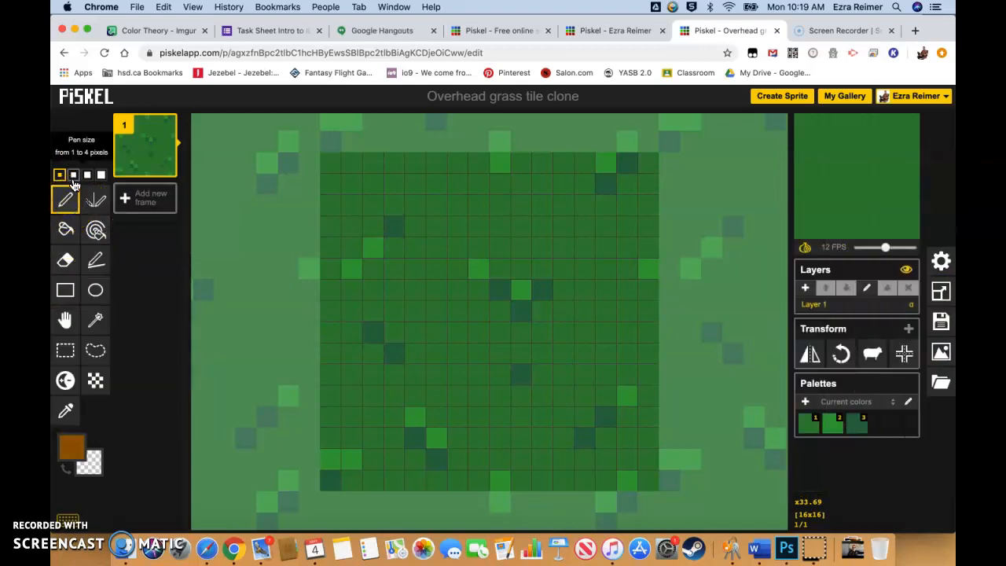
left_click(73, 175)
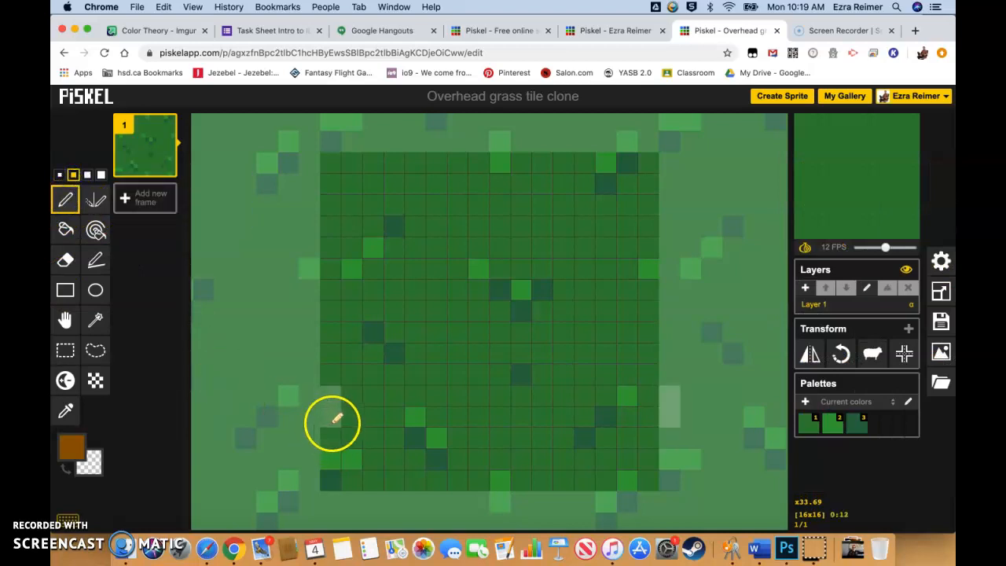
mouse_move(350, 435)
left_mouse_down()
mouse_move(349, 473)
mouse_move(370, 486)
mouse_move(375, 454)
mouse_move(404, 444)
mouse_move(434, 444)
mouse_move(406, 465)
mouse_move(450, 476)
mouse_move(471, 464)
mouse_move(465, 449)
mouse_move(518, 457)
mouse_move(513, 472)
mouse_move(542, 476)
mouse_move(558, 454)
mouse_move(581, 449)
mouse_move(596, 480)
mouse_move(641, 474)
mouse_move(638, 449)
mouse_move(613, 452)
left_mouse_up()
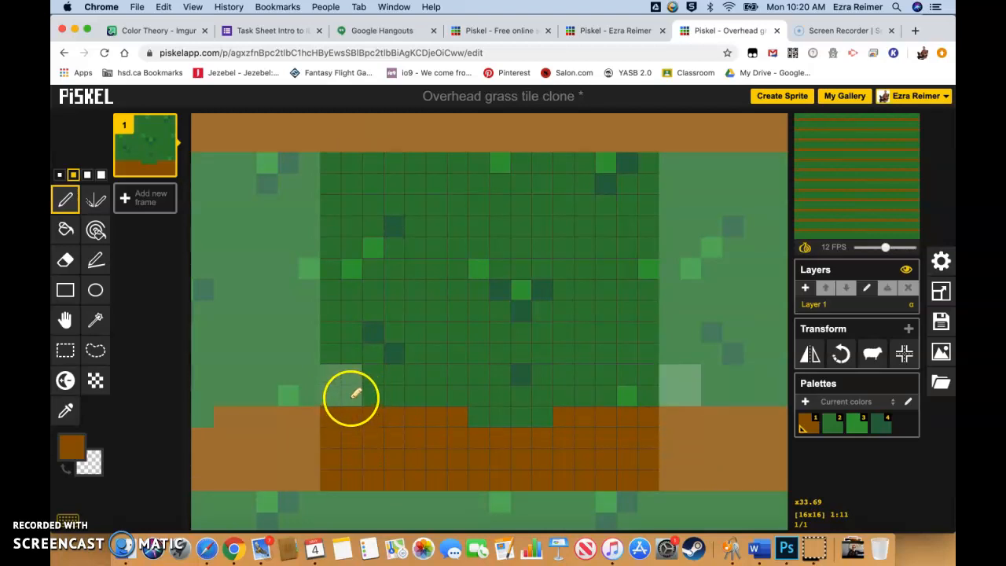
mouse_move(355, 393)
left_mouse_down()
mouse_move(417, 432)
mouse_move(498, 421)
mouse_move(516, 413)
mouse_move(513, 398)
mouse_move(546, 405)
mouse_move(564, 430)
mouse_move(644, 404)
left_mouse_up()
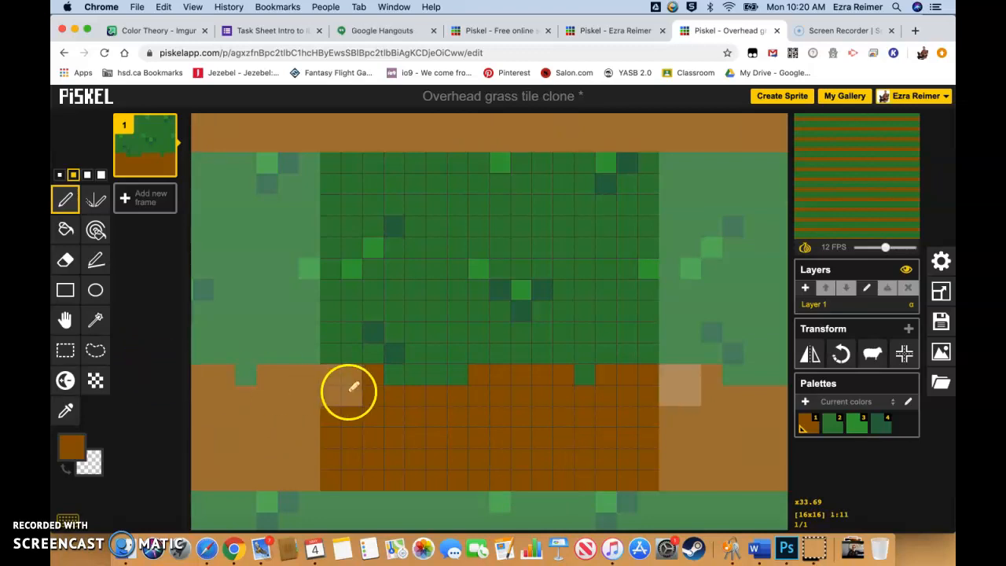
- Draw a jagged dark green shadow along the grass-dirt boundary with the 1-pixel pen, including a tuft hanging right of centre
left_click(879, 429)
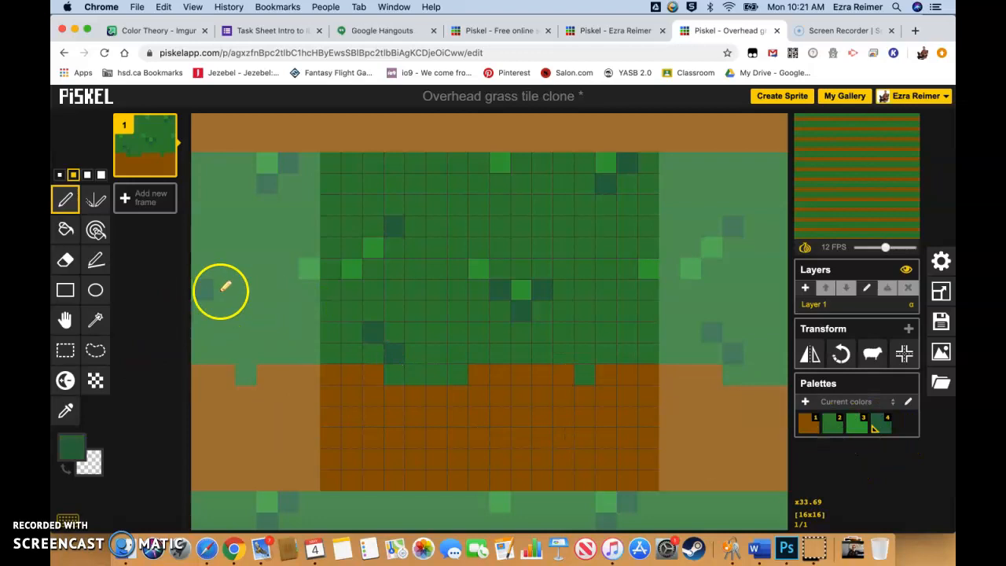
left_click(59, 174)
mouse_move(324, 353)
left_mouse_down()
mouse_move(429, 379)
mouse_move(453, 379)
mouse_move(464, 361)
mouse_move(528, 377)
mouse_move(533, 414)
left_mouse_up()
left_click_drag(548, 367, 653, 348)
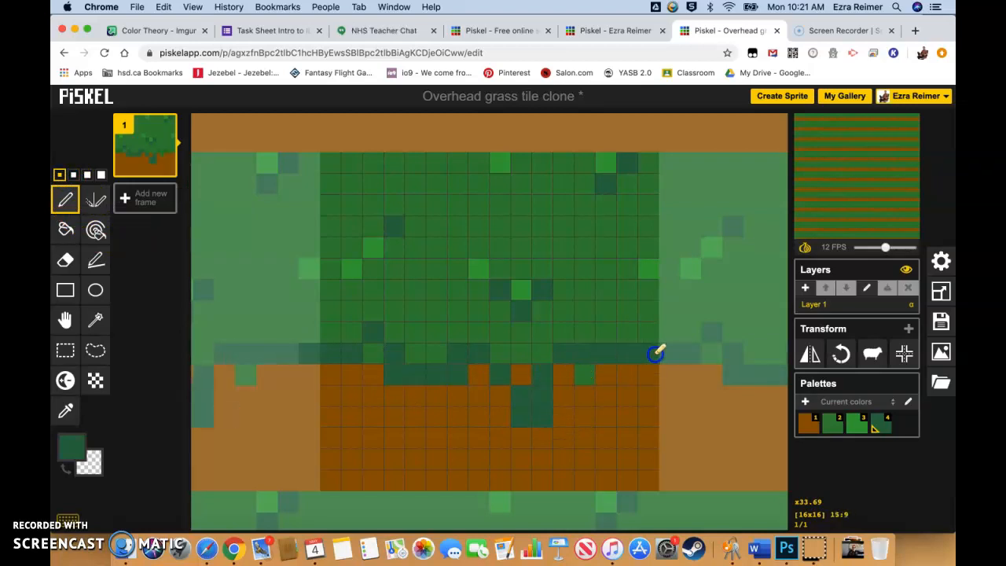
left_click(631, 335)
left_click(582, 335)
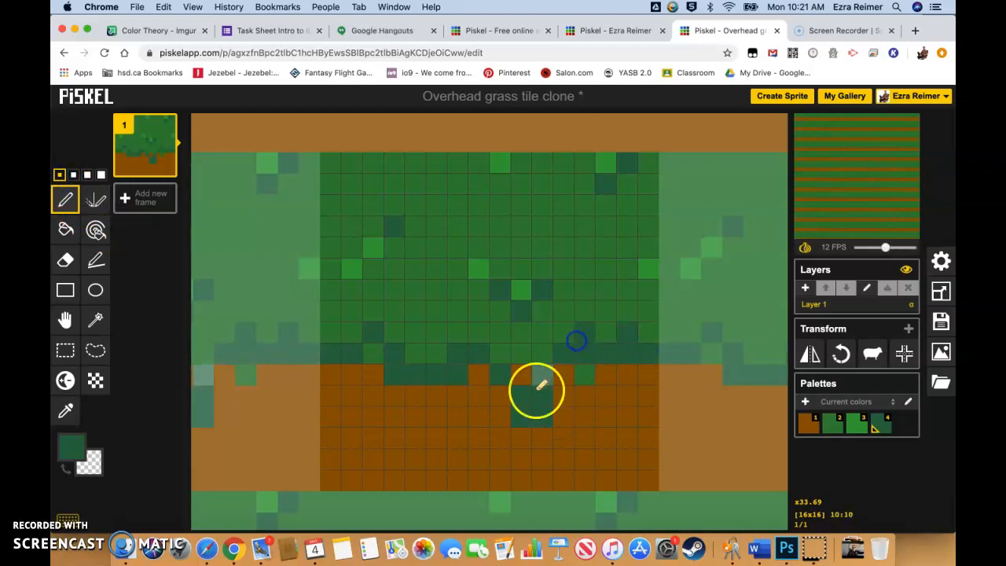
left_click_drag(528, 393, 525, 417)
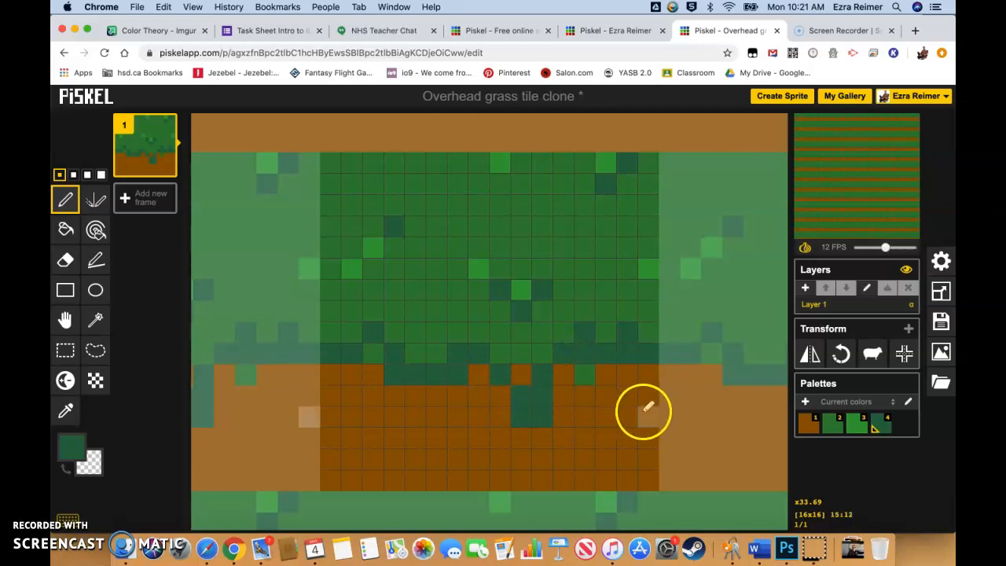
- Add light green highlight pixels along and just above the dark green grass edge across the tile's width
left_click(859, 428)
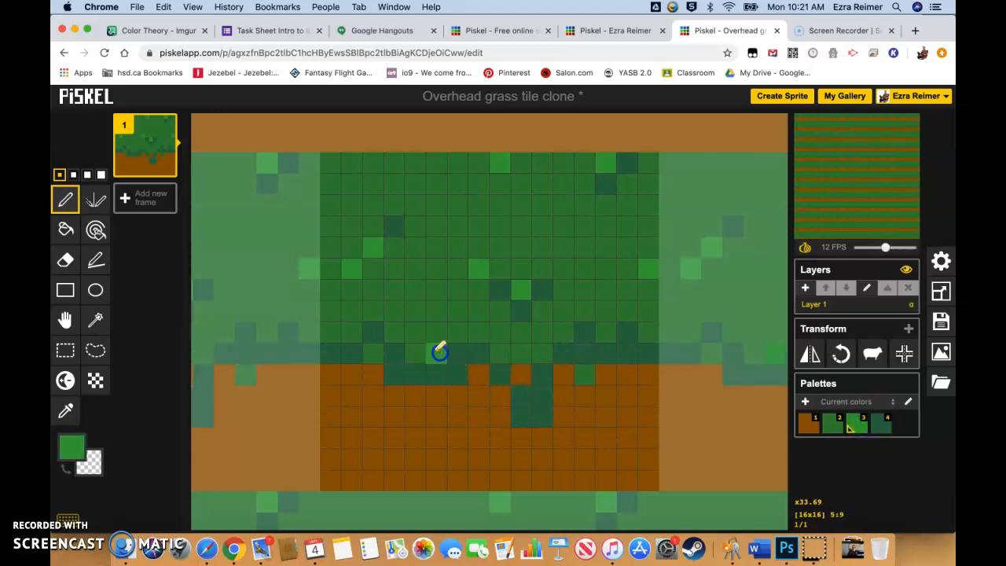
left_click(436, 354)
left_click(499, 350)
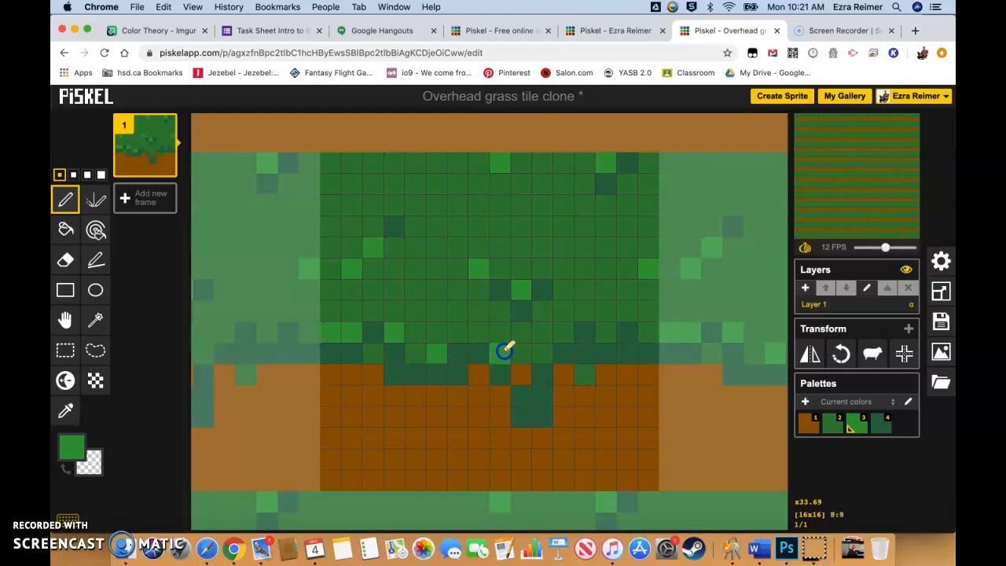
left_click(540, 352)
left_click(576, 338)
left_click(610, 333)
left_click(629, 314)
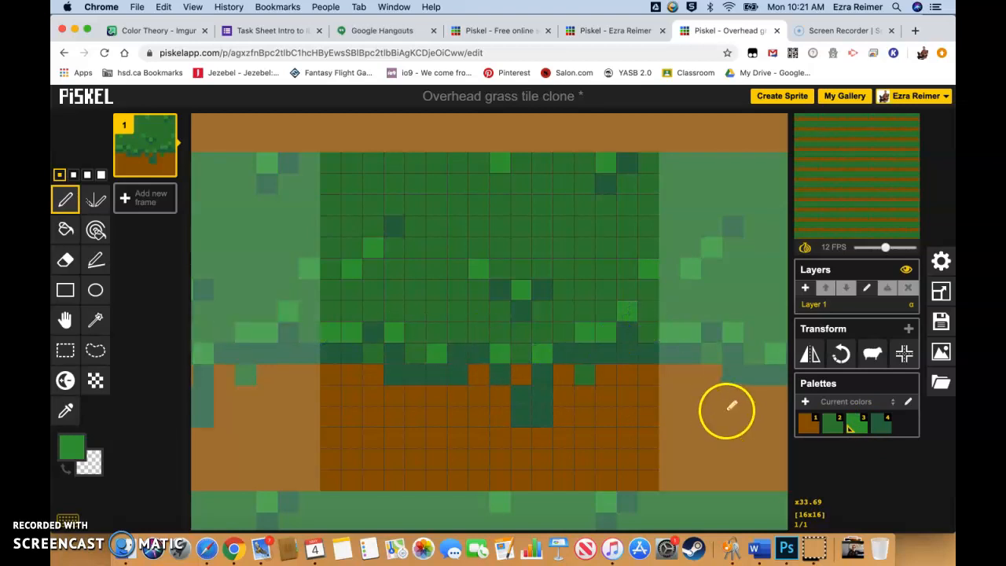
left_click(652, 340)
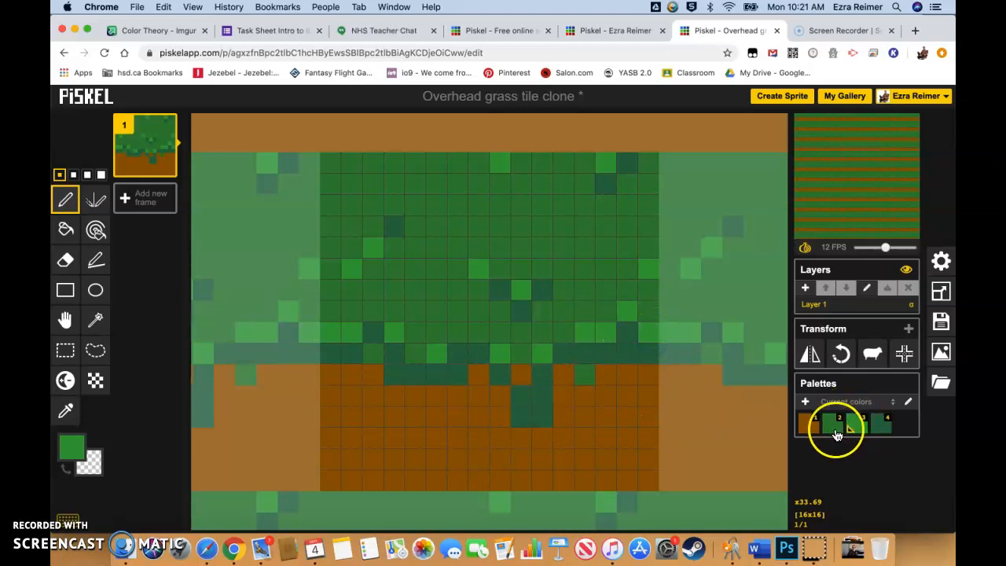
- Fill parts of the long hanging tuft with the medium green and trim its lower-left pixel back to brown
left_click(837, 428)
left_click(524, 374)
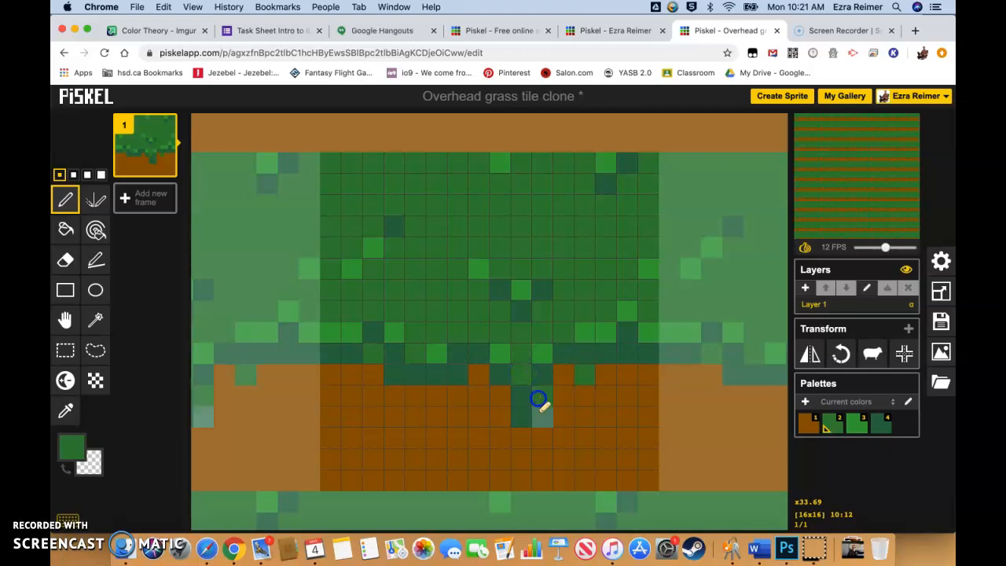
left_click(805, 425)
left_click(522, 415)
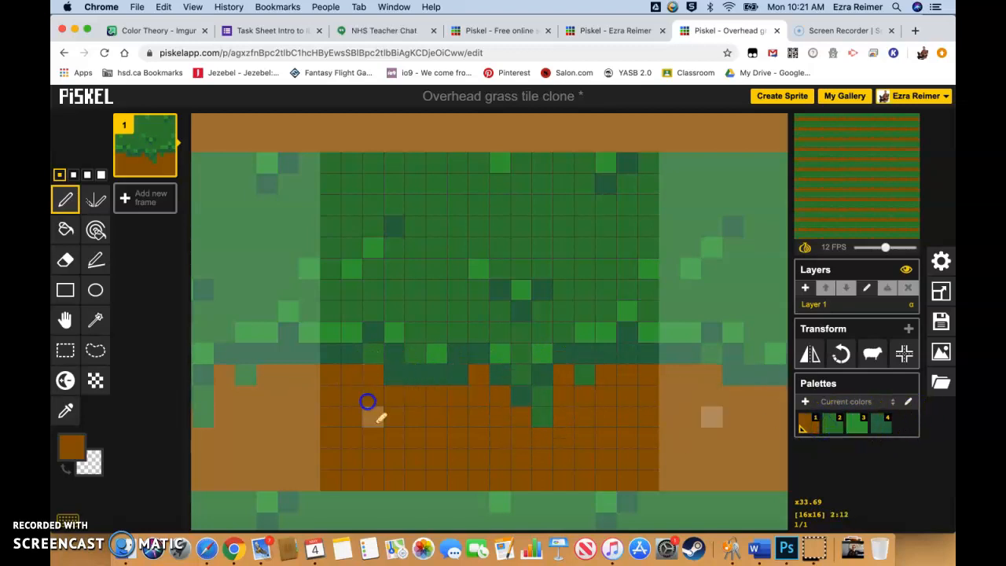
- Add a small hanging tuft near the tile's left side, with a medium green tip below a dark green pixel
left_click(827, 425)
left_click(374, 395)
left_click(881, 424)
left_click(375, 370)
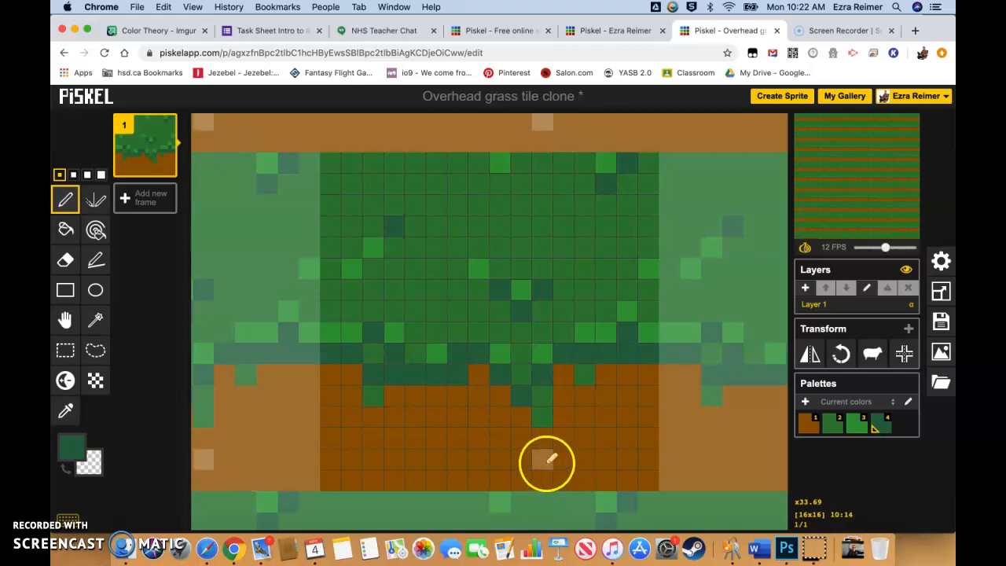
- Paint a light green row along the tile's bottom edge with several short grass blades rising from it, one meeting the long hanging tuft
left_click(858, 425)
left_click_drag(328, 478, 647, 487)
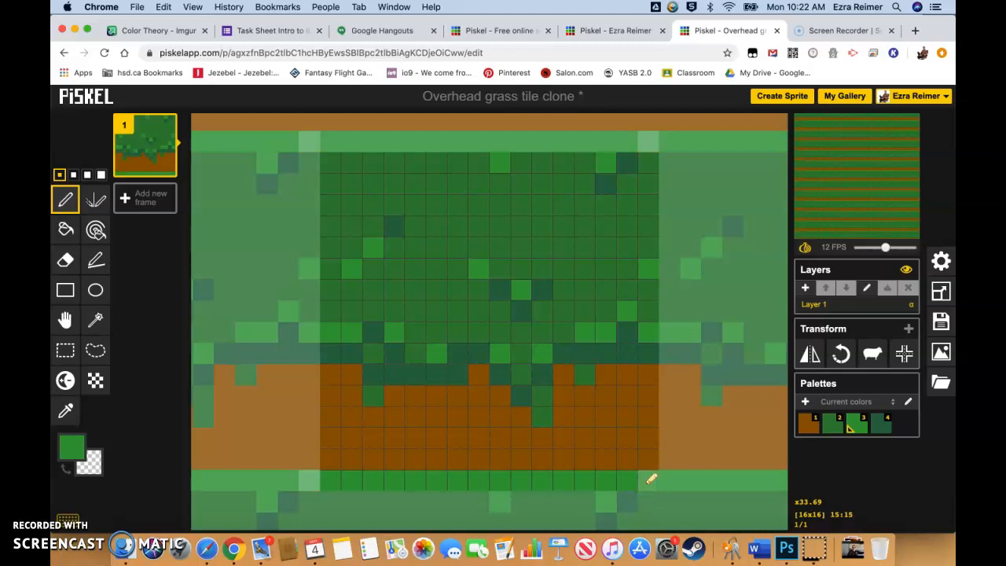
left_click(373, 461)
left_click(457, 461)
left_click(542, 462)
left_click(542, 439)
left_click(626, 460)
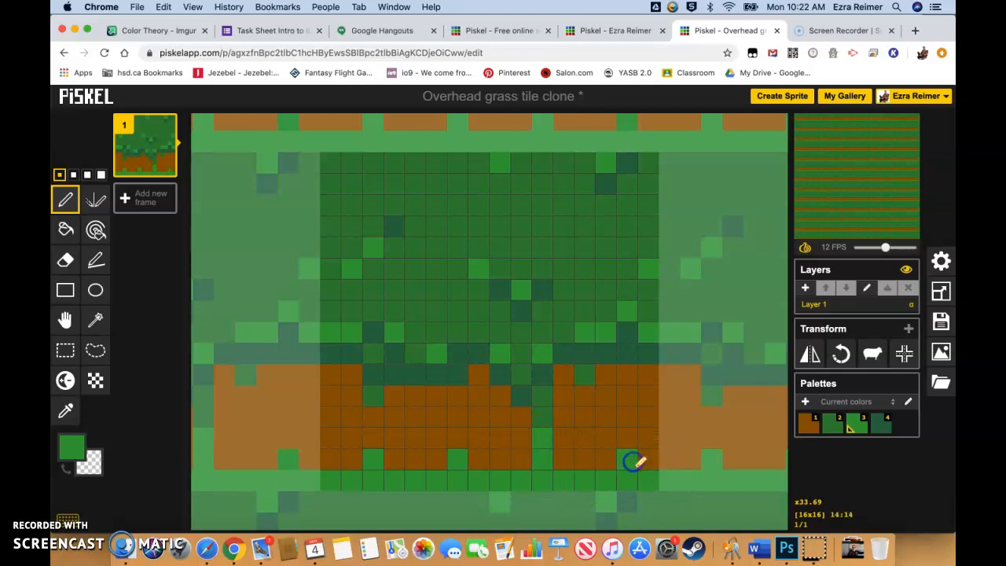
- Break up the light green bottom row with scattered medium green pixels
left_click(877, 425)
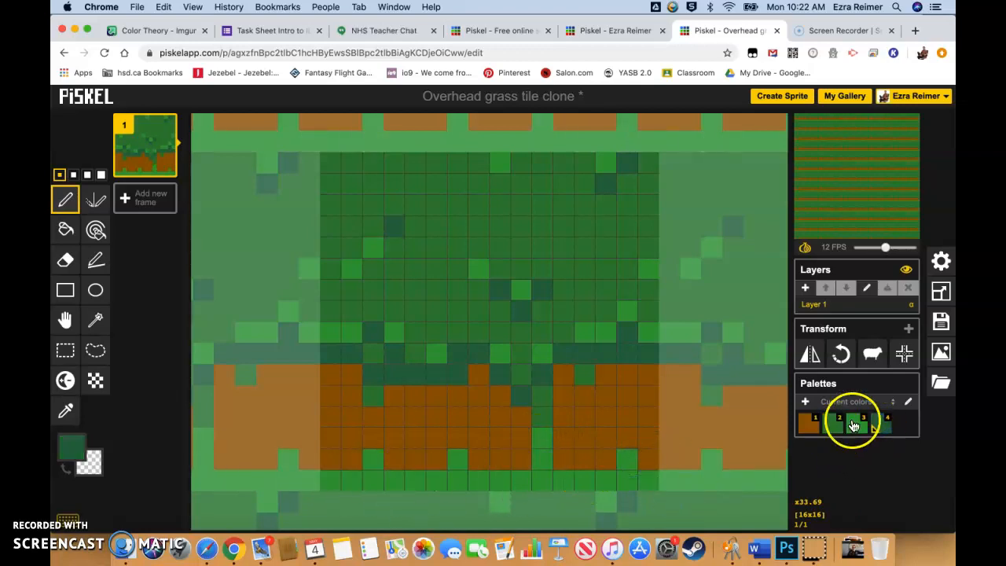
left_click(854, 425)
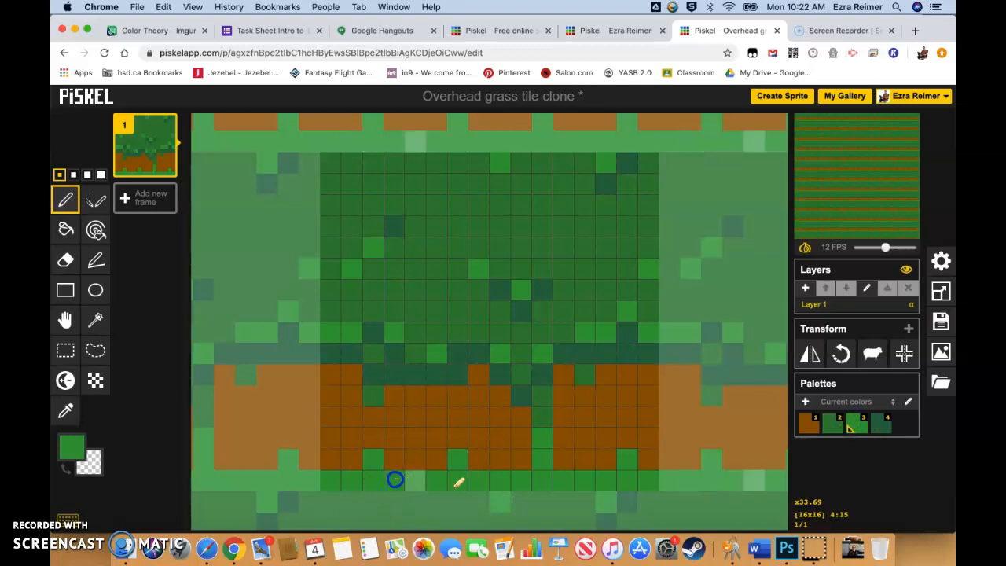
left_click(836, 425)
left_click(396, 483)
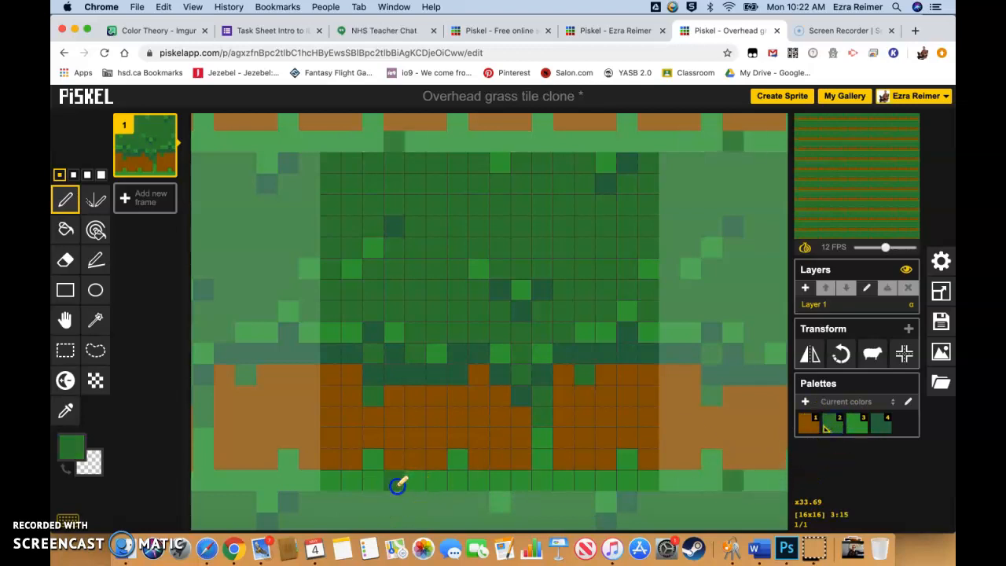
left_click(432, 481)
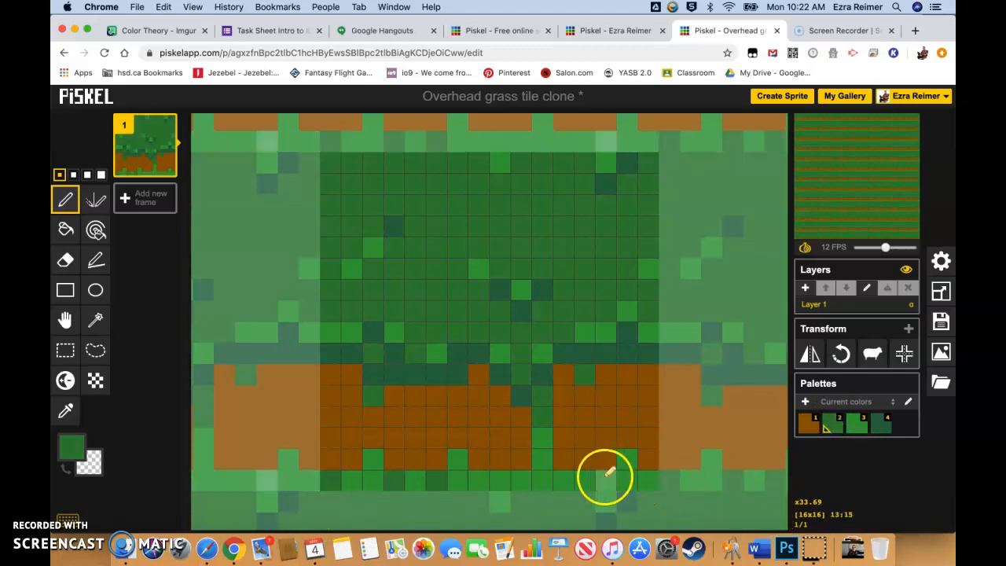
left_click(542, 463)
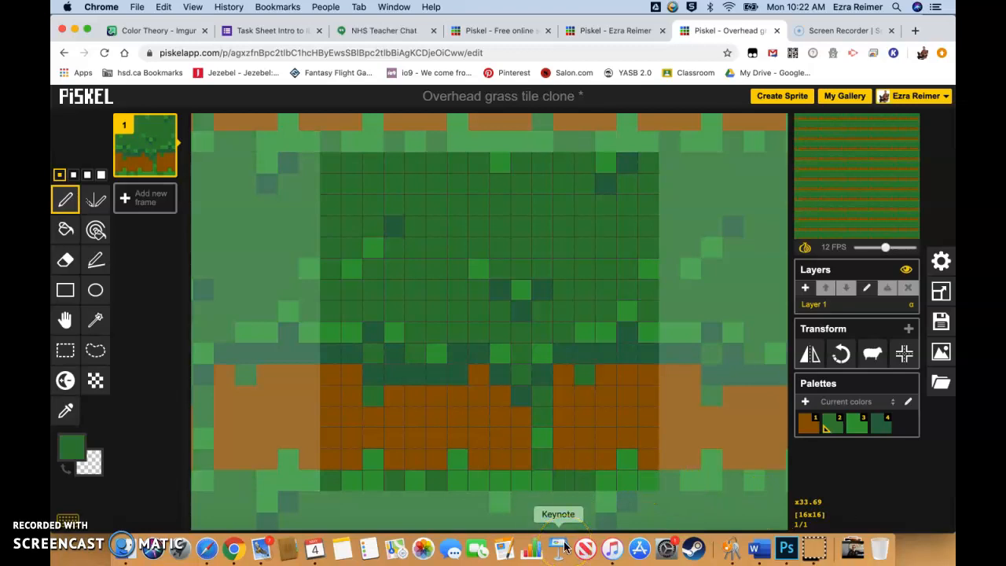
- Cut brown dirt gaps into the bottom grass row between the blades
left_click(810, 424)
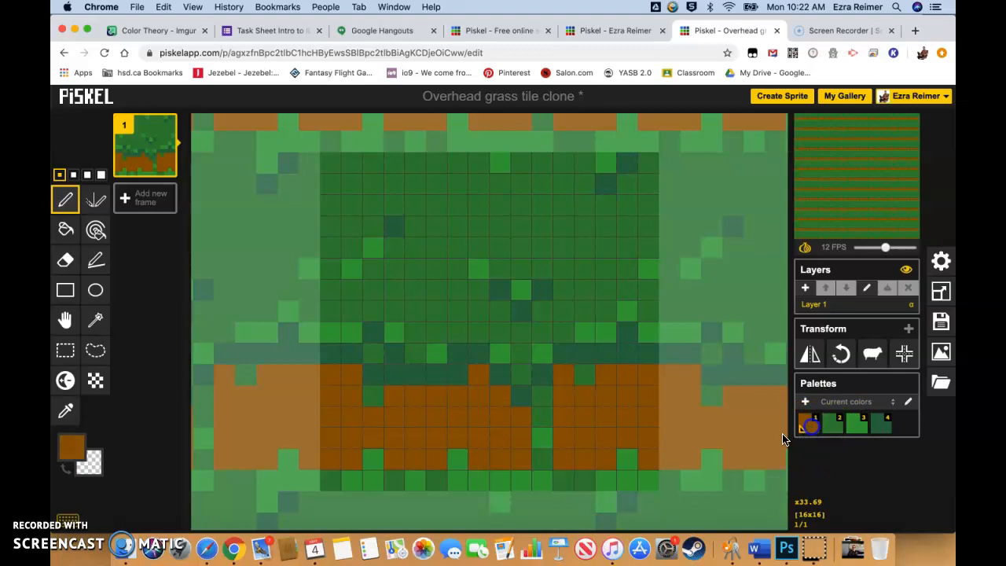
left_click(482, 482)
left_click(613, 478)
left_click_drag(395, 483, 417, 487)
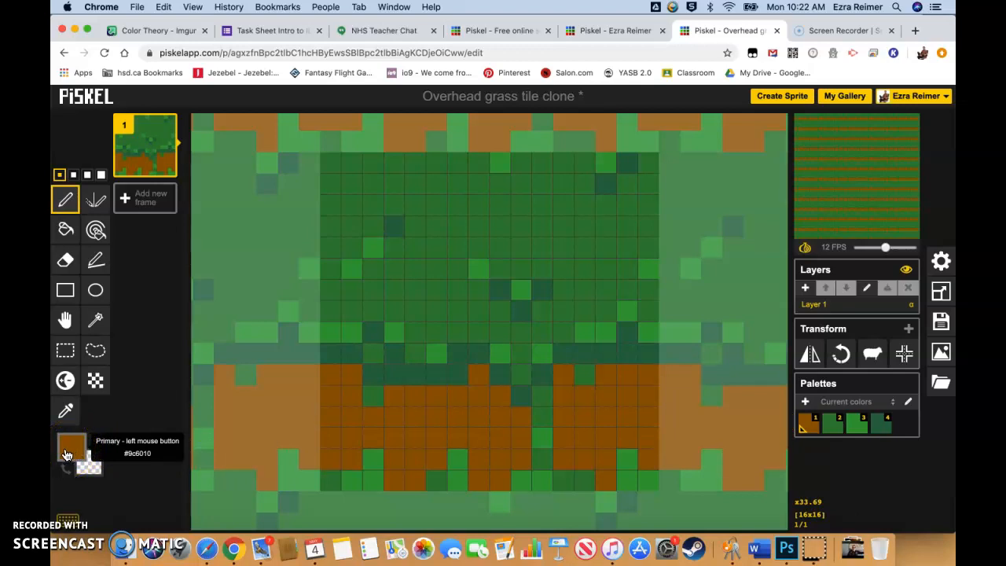
- Choose the darker brown #744a12 and paint a shadow on the dirt directly beneath the grass edge and its hanging tufts
left_click(70, 457)
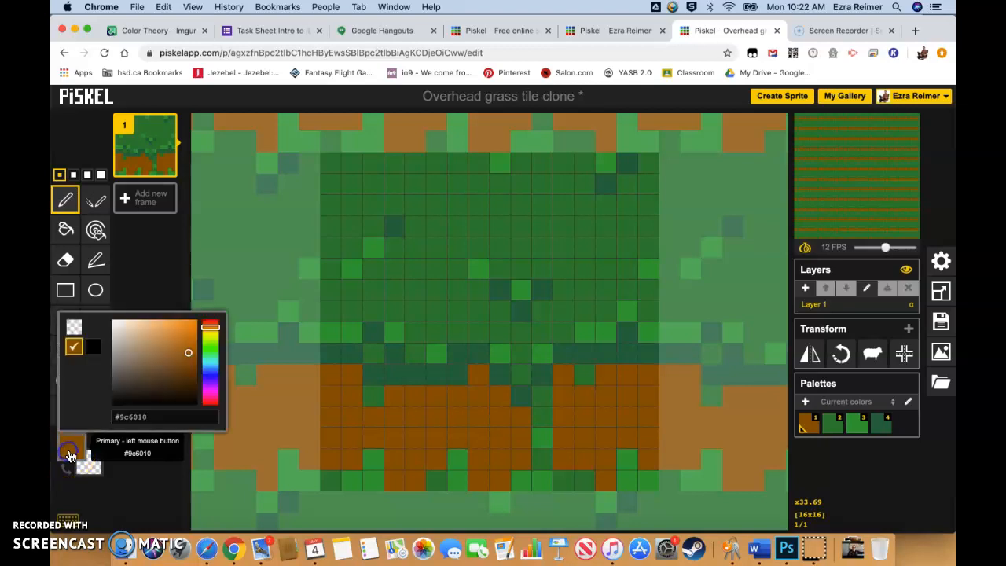
left_click(189, 362)
left_click(212, 333)
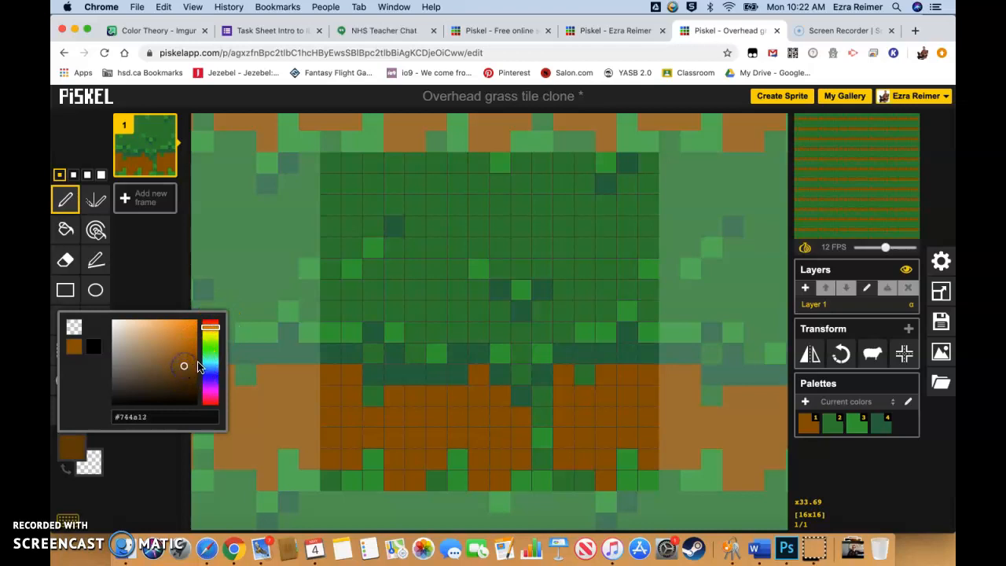
left_click(332, 375)
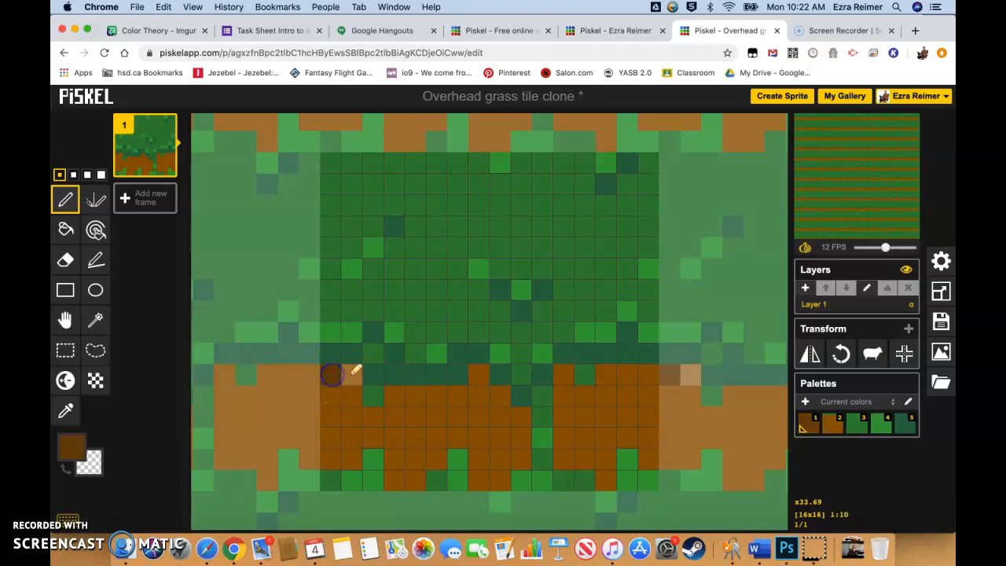
mouse_move(360, 385)
left_mouse_down()
mouse_move(371, 418)
mouse_move(397, 397)
mouse_move(459, 395)
left_mouse_up()
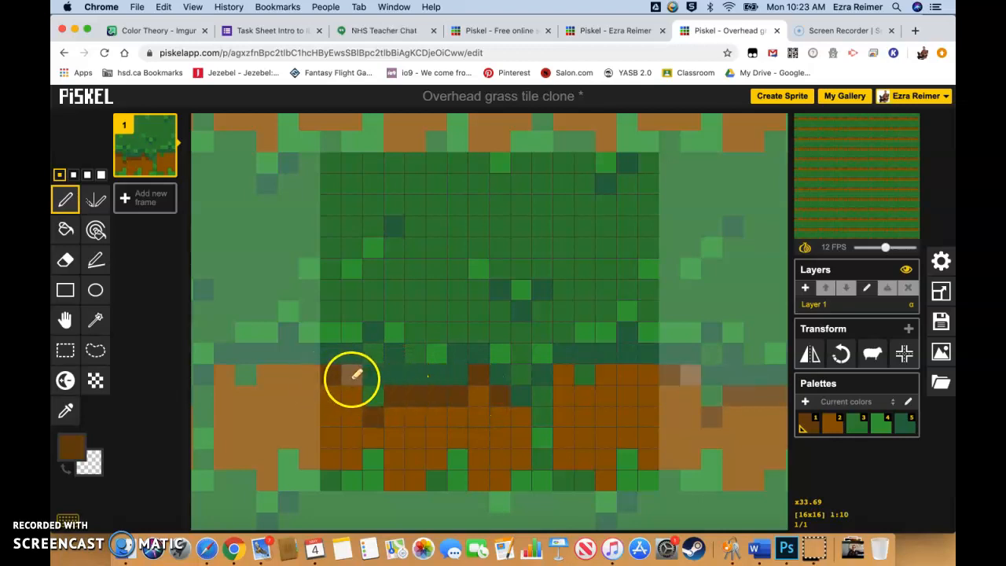
left_click(373, 416)
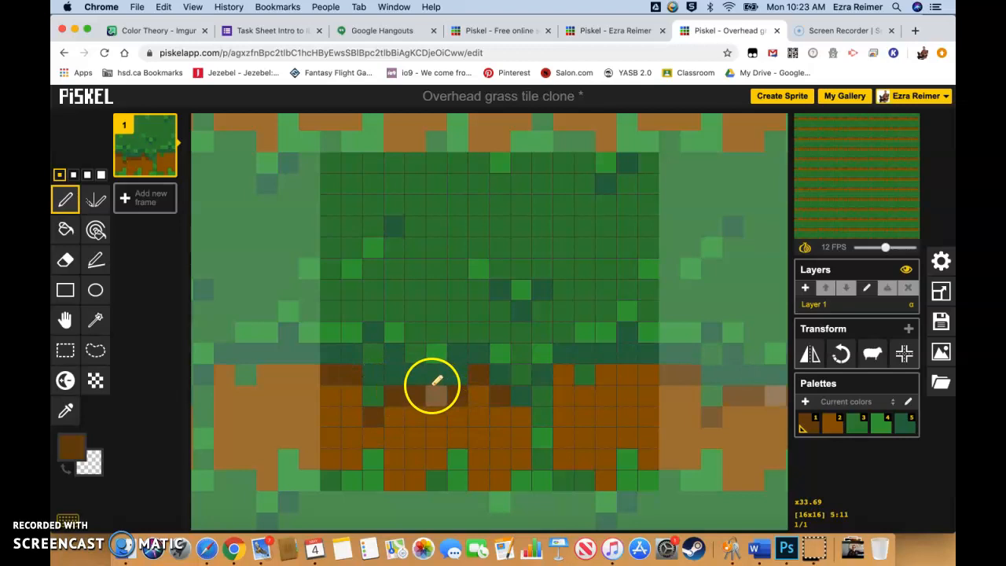
left_click(479, 375)
left_click(524, 411)
left_click(561, 380)
left_click(580, 394)
left_click(606, 372)
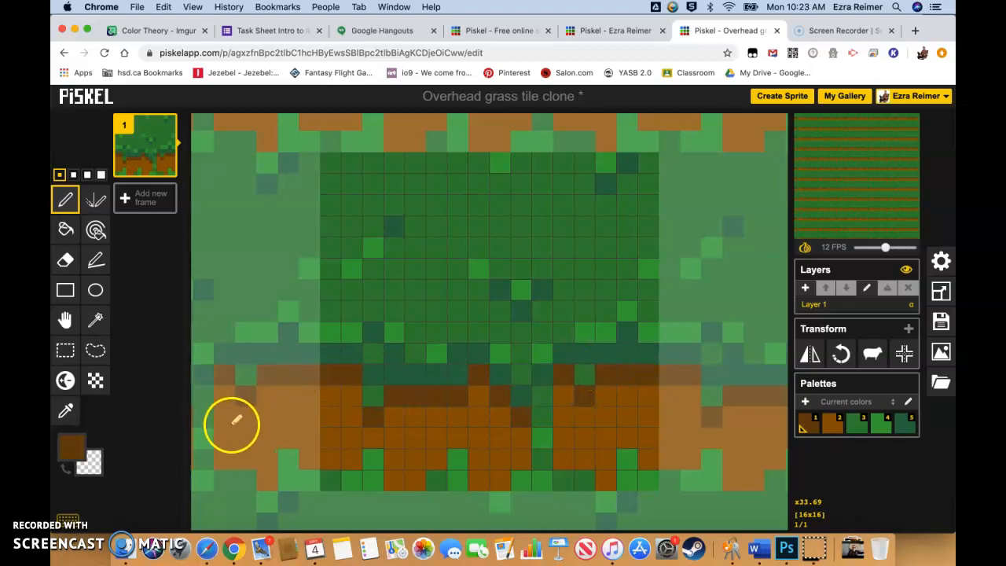
- Choose the lighter brown #c17510 and scatter highlight pixels across the lower dirt, around and between the bottom grass blades
left_click(72, 444)
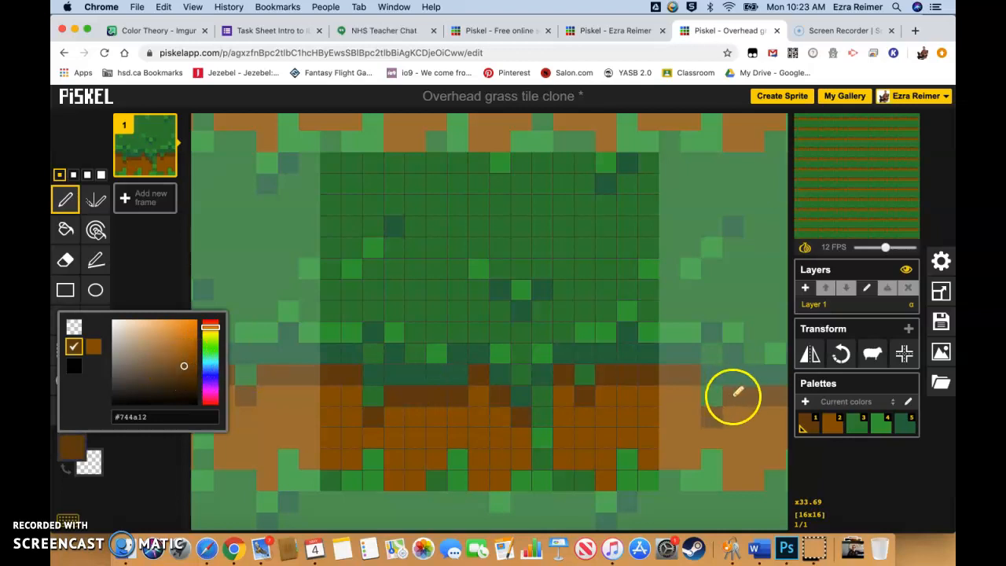
left_click(833, 422)
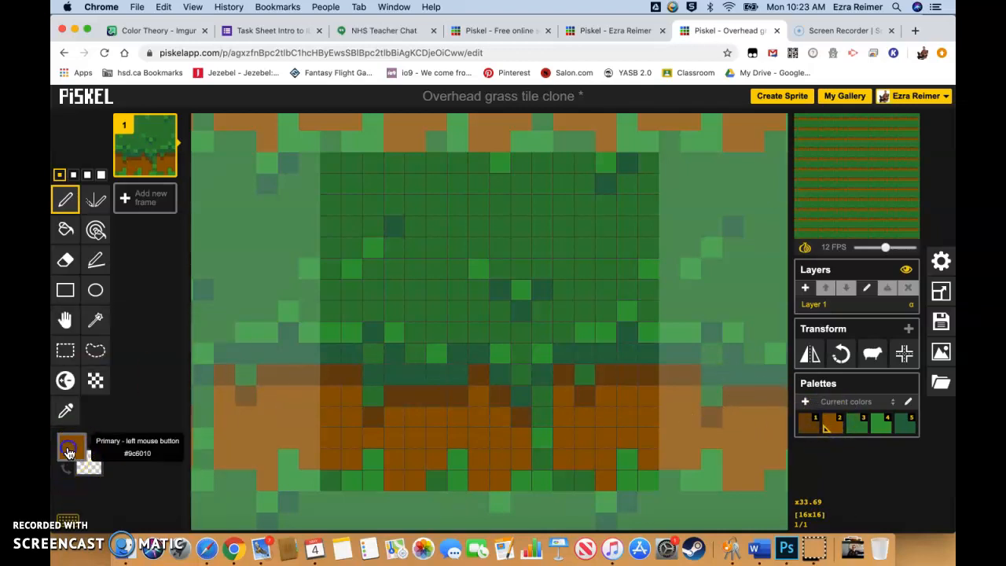
left_click(71, 448)
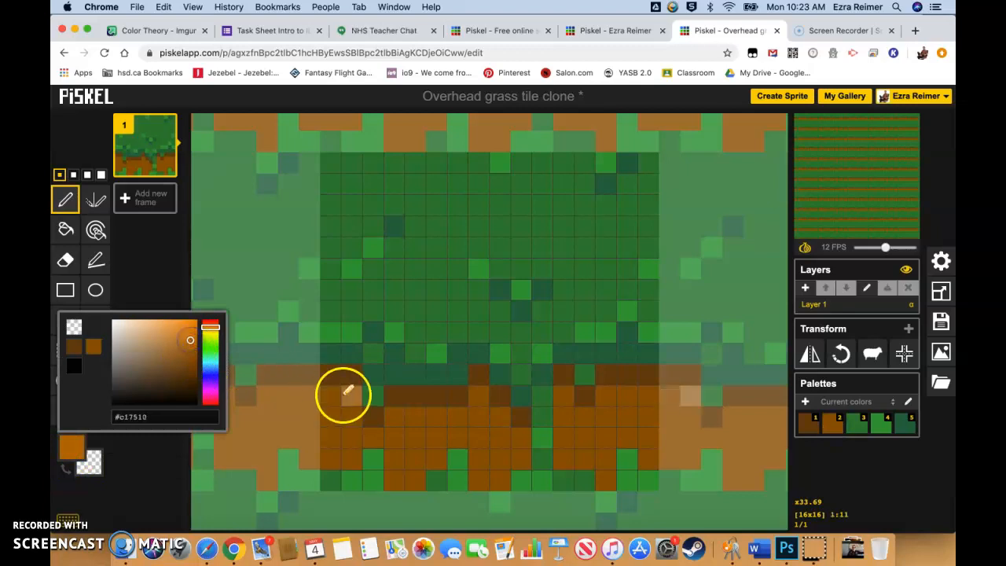
left_click(330, 437)
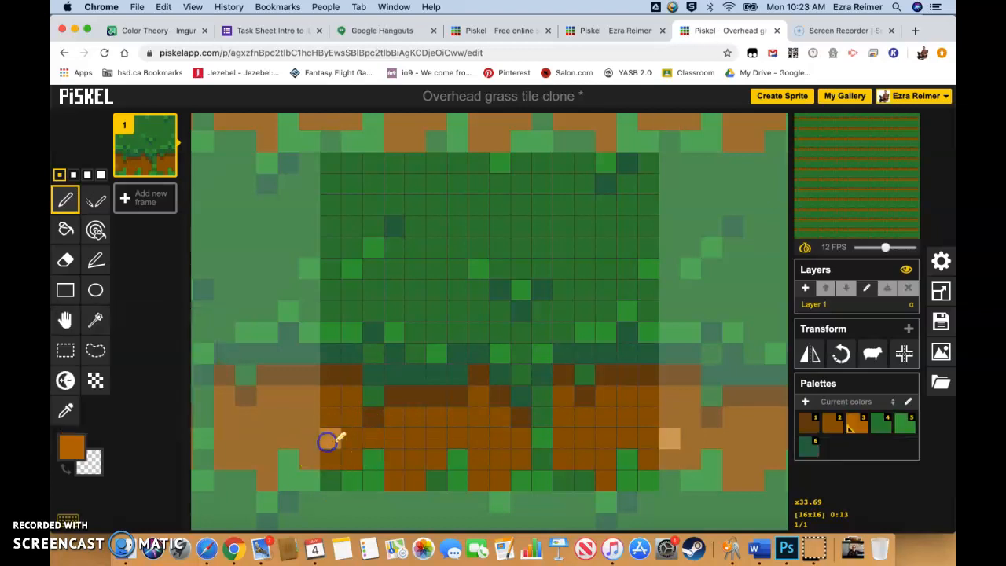
left_click(353, 460)
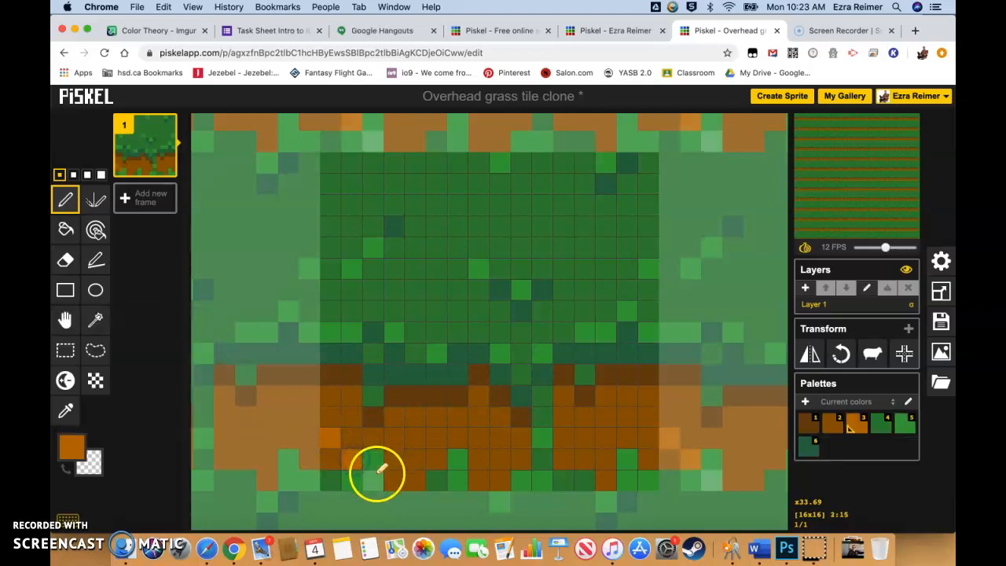
left_click(397, 474)
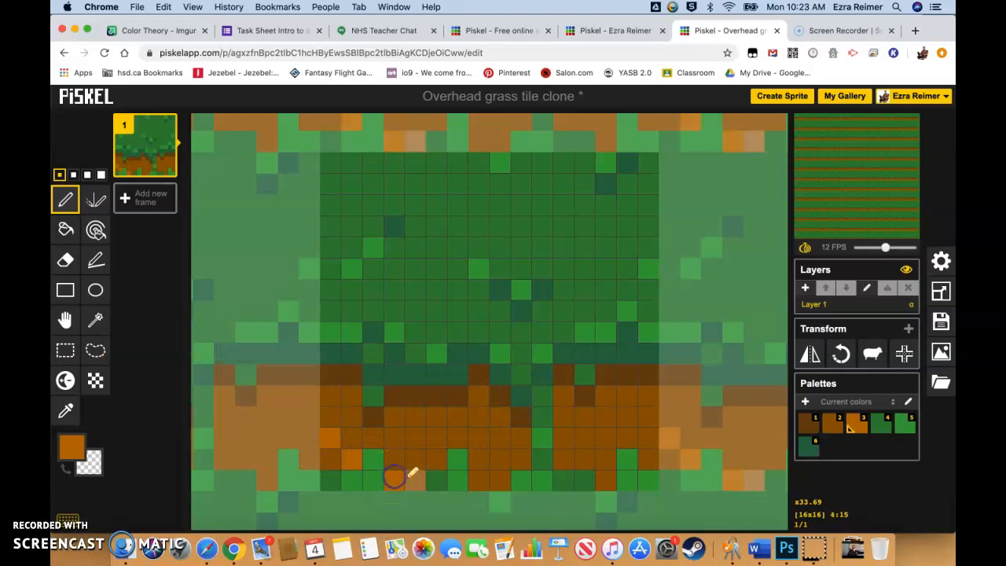
left_click(437, 462)
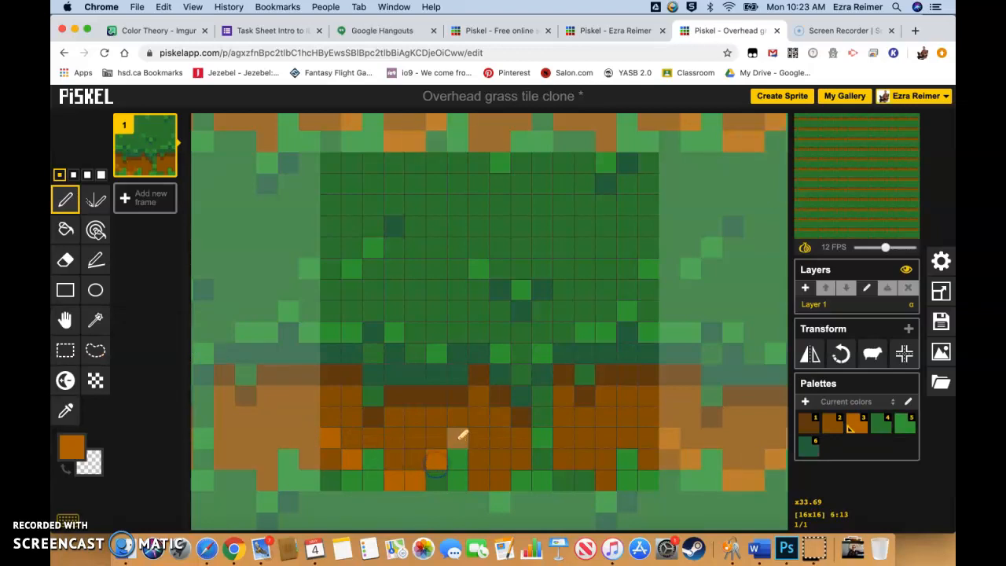
left_click(479, 457)
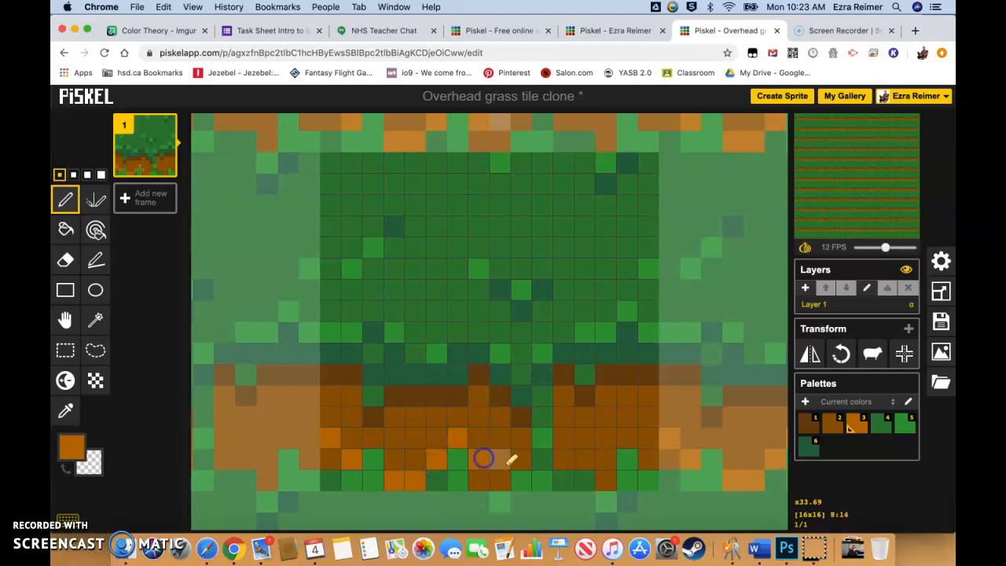
left_click(506, 478)
left_click(543, 477)
left_click(561, 459)
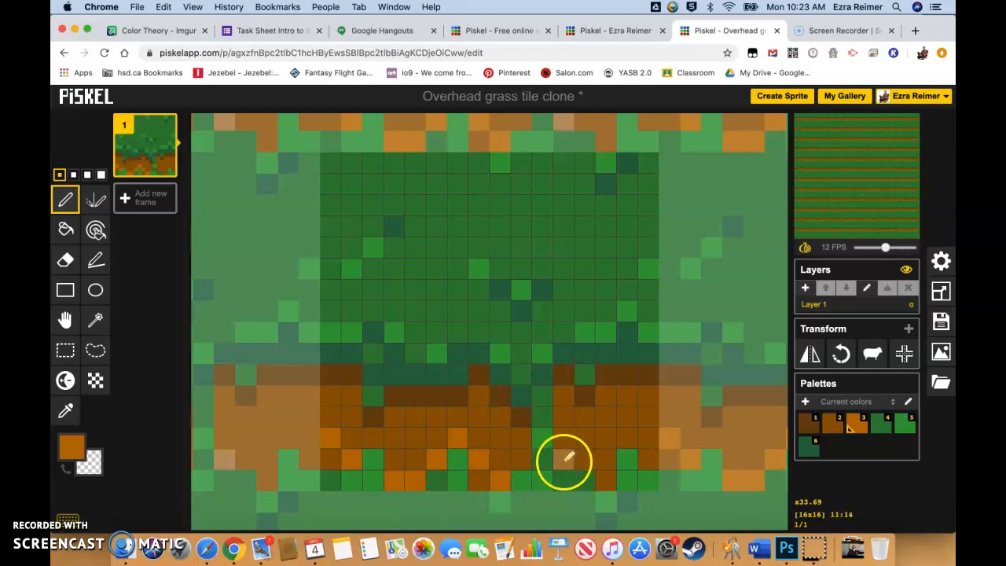
left_click(611, 461)
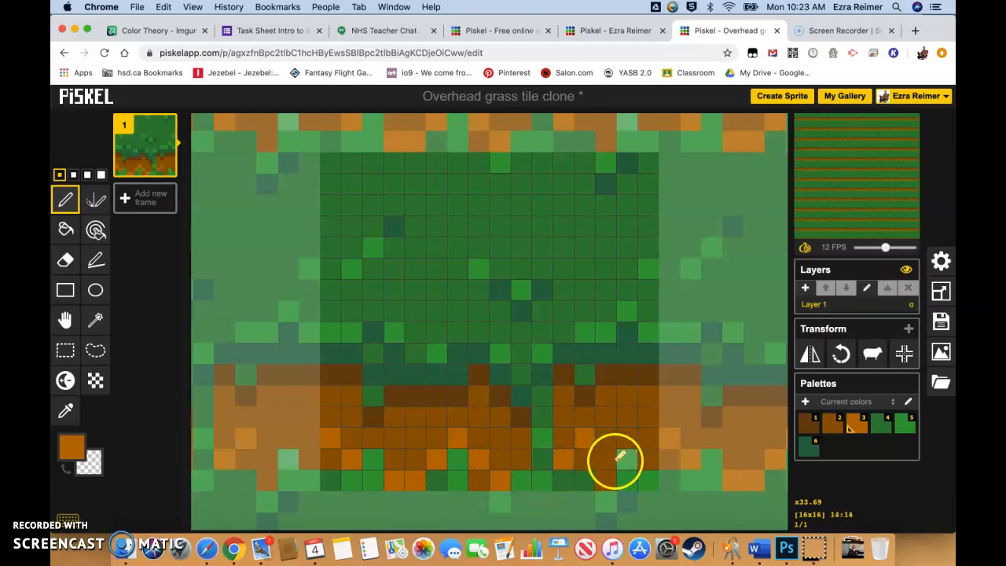
left_click(647, 477)
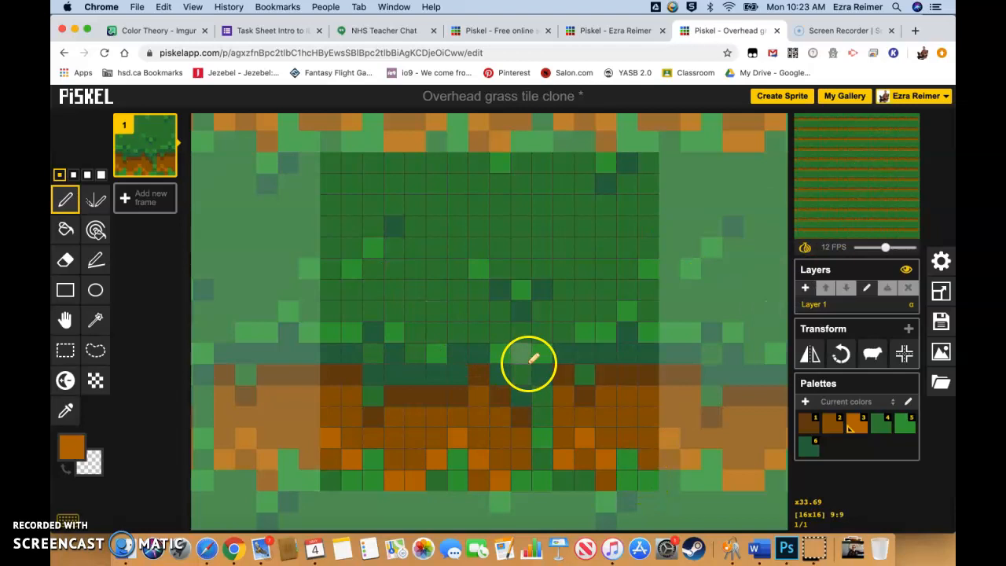
- Add a few more light brown highlight pixels higher up in the dirt, below the dark brown shadow
left_click(631, 413)
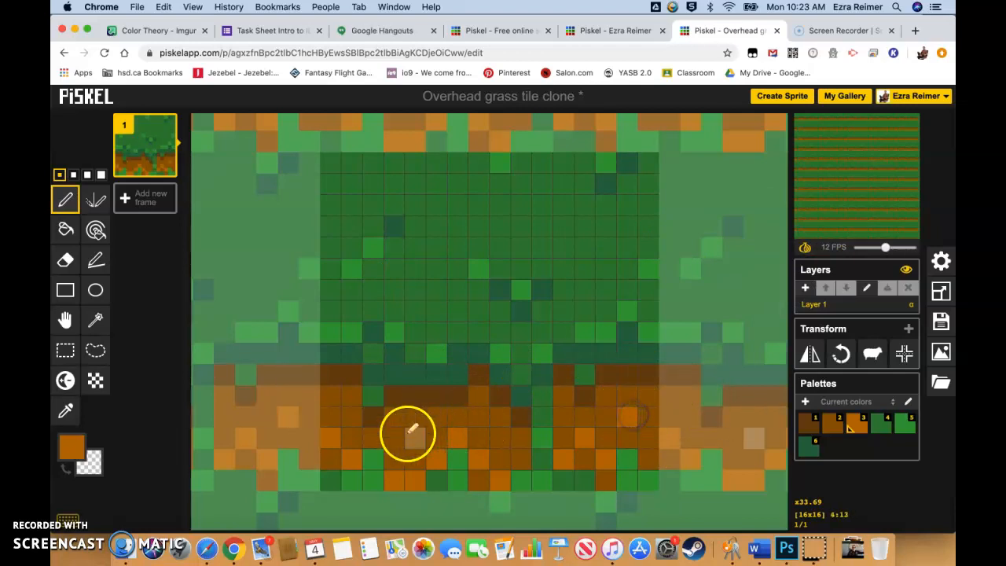
left_click(350, 403)
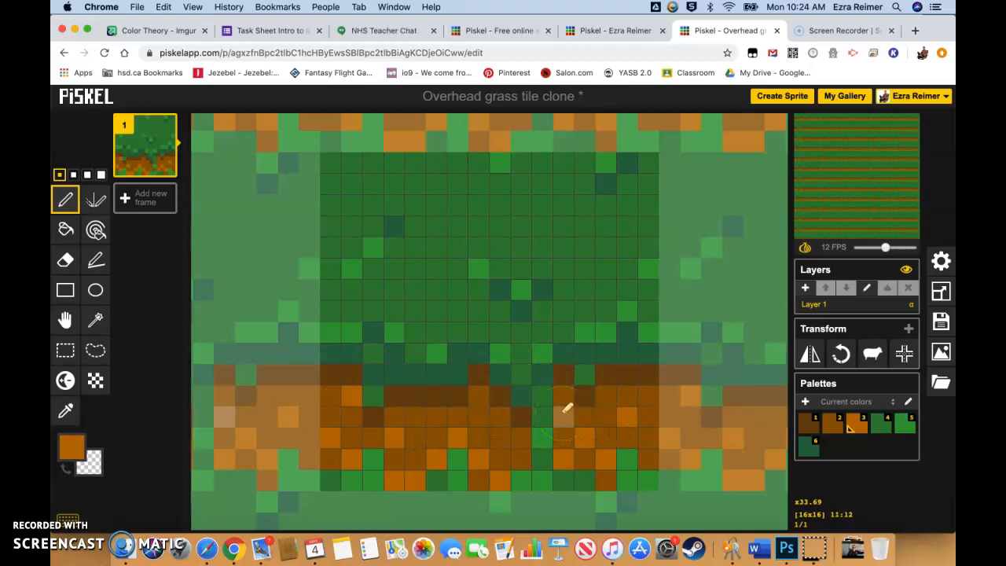
left_click(490, 411)
left_click(596, 411)
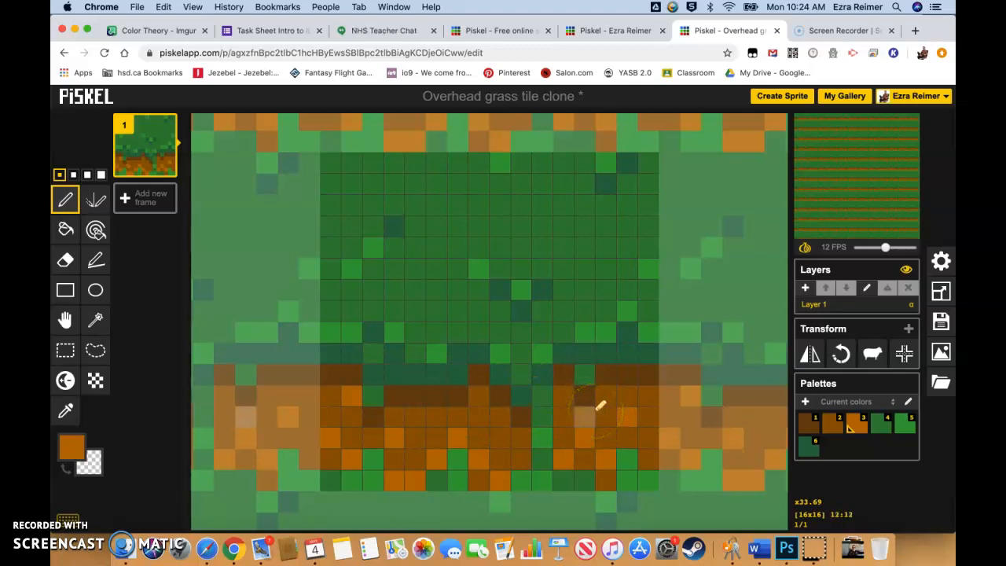
left_click(547, 410)
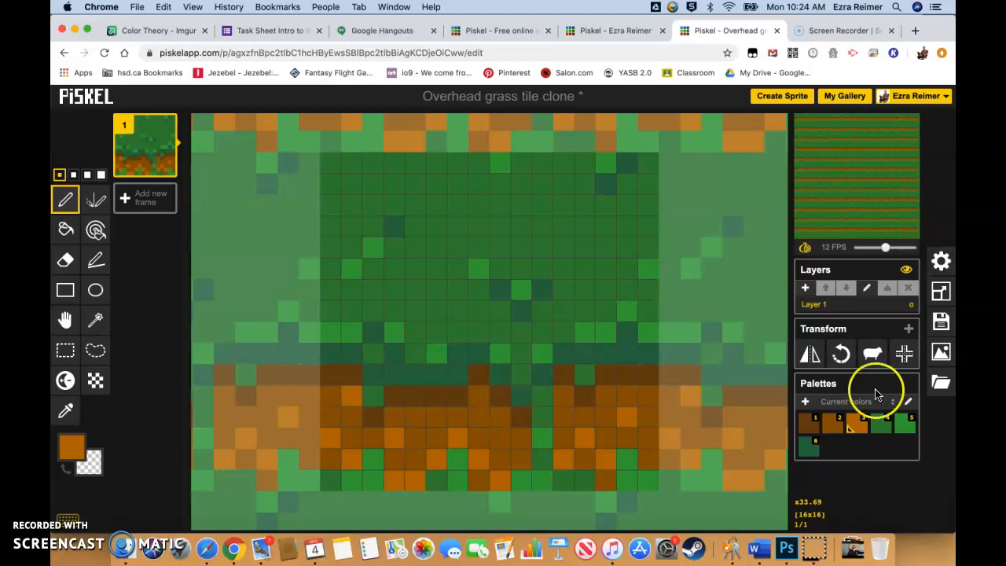
- Remove "(copied from original)" from the sprite's description, leaving "Center", and save the sprite to the online gallery
left_click(941, 320)
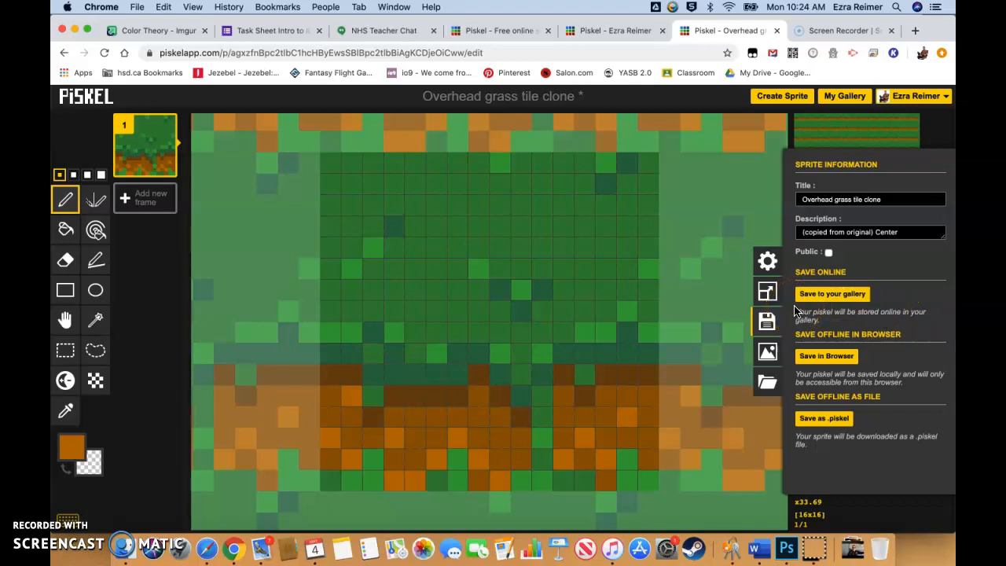
left_click(830, 297)
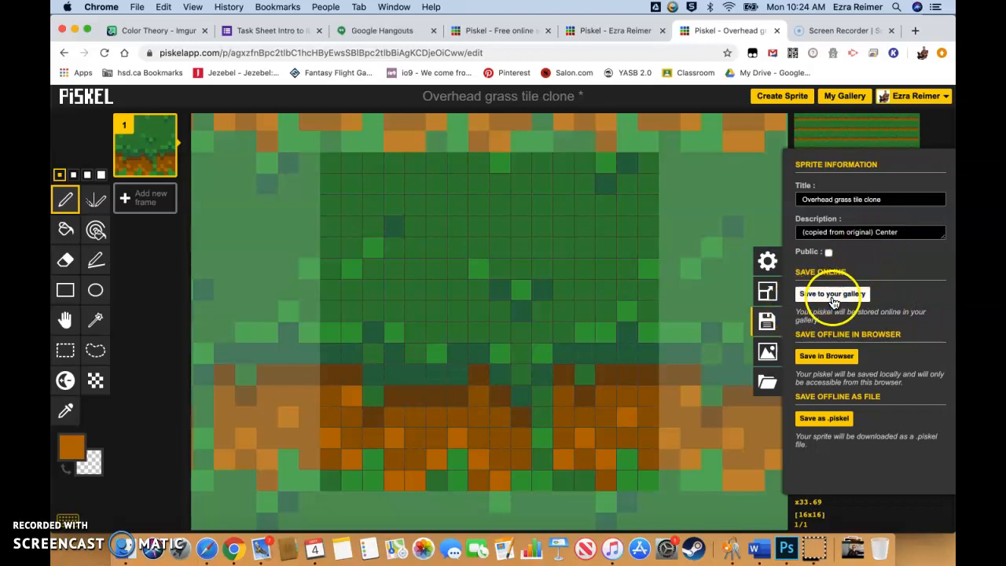
left_click_drag(813, 235, 795, 232)
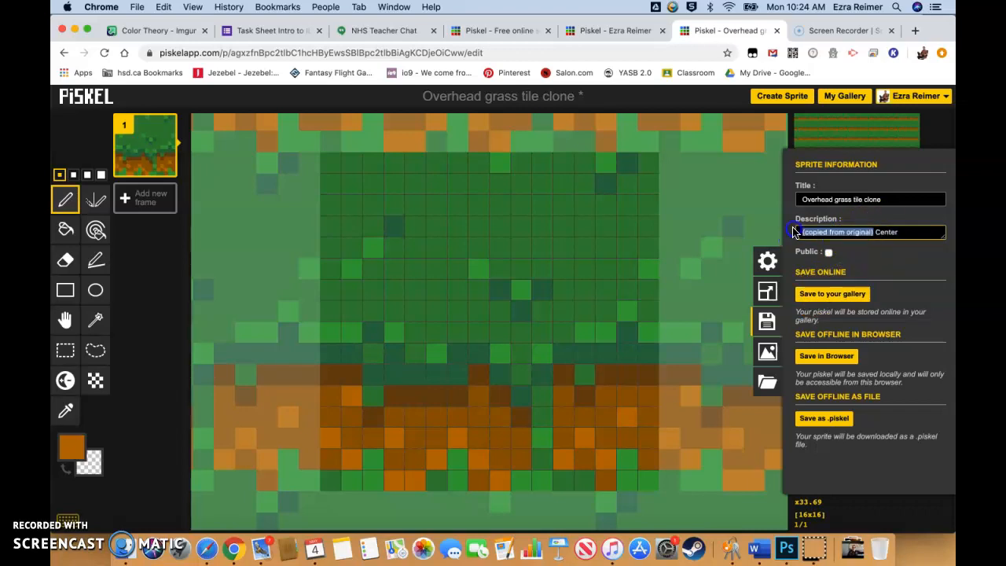
key("BackSpace")
left_click(805, 227)
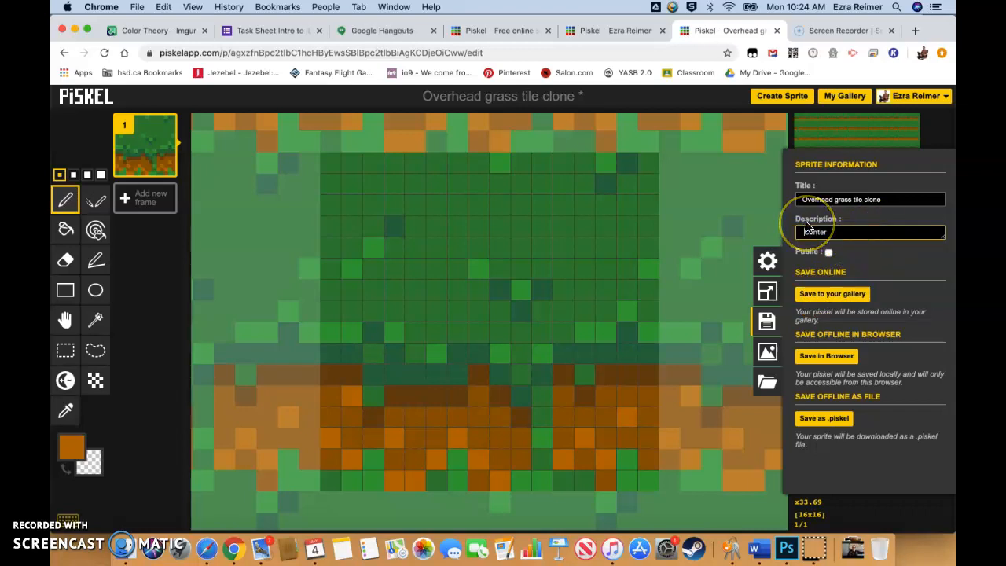
left_click(847, 293)
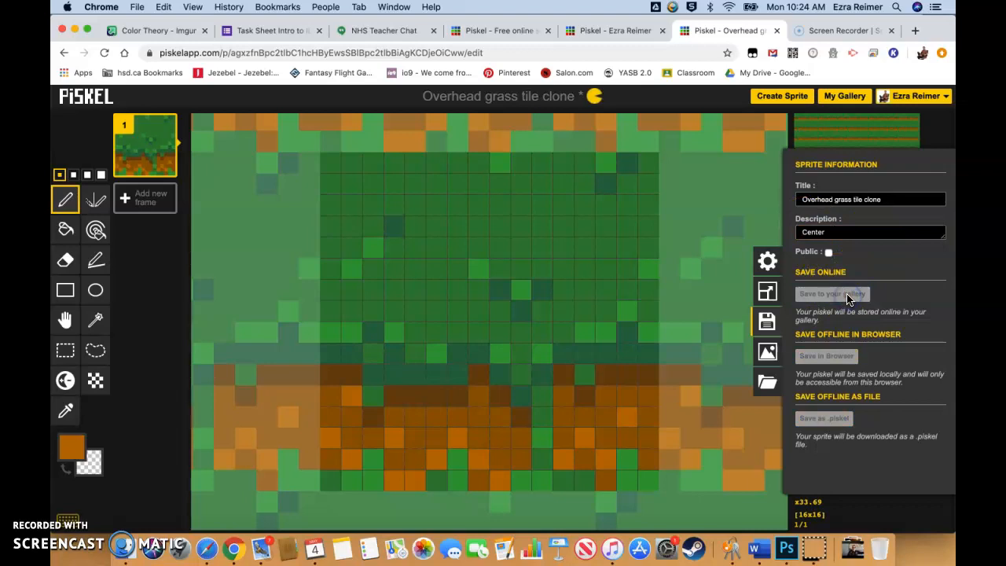
left_click(234, 500)
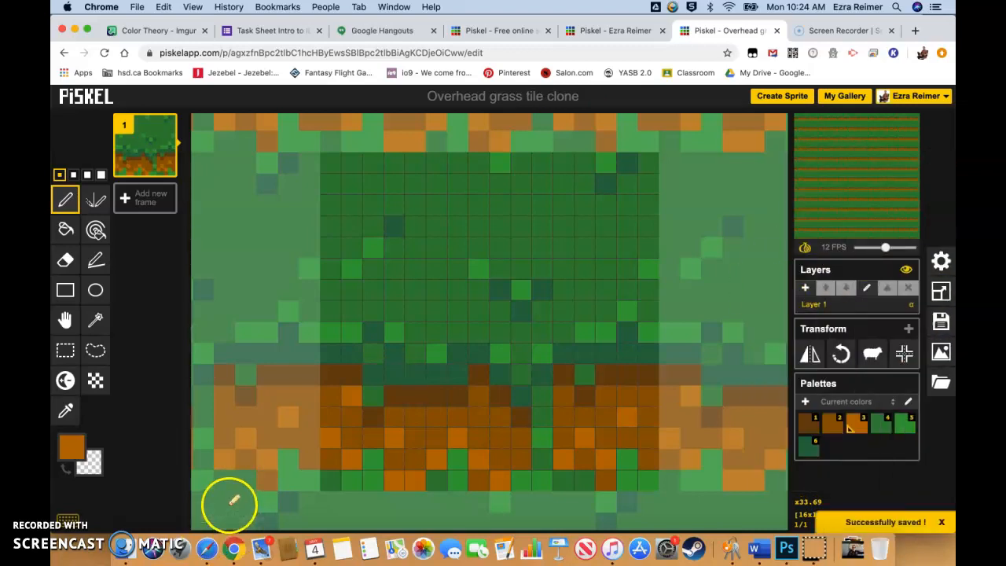